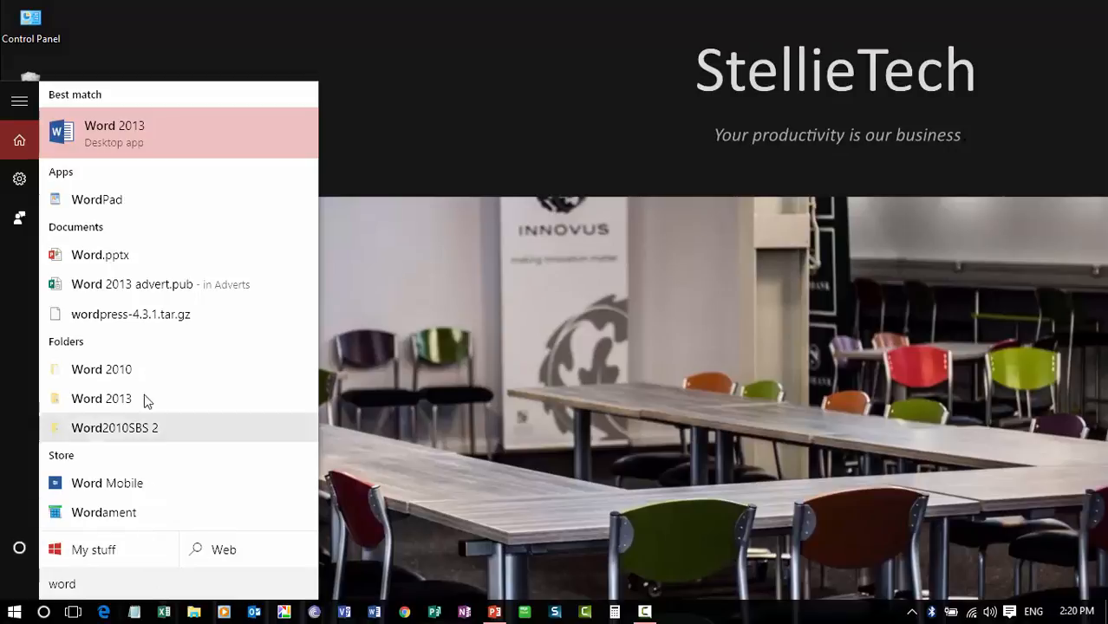
# Step: Open WordPad and paste the copied sample text into the blank document
pyautogui.click(113, 201)
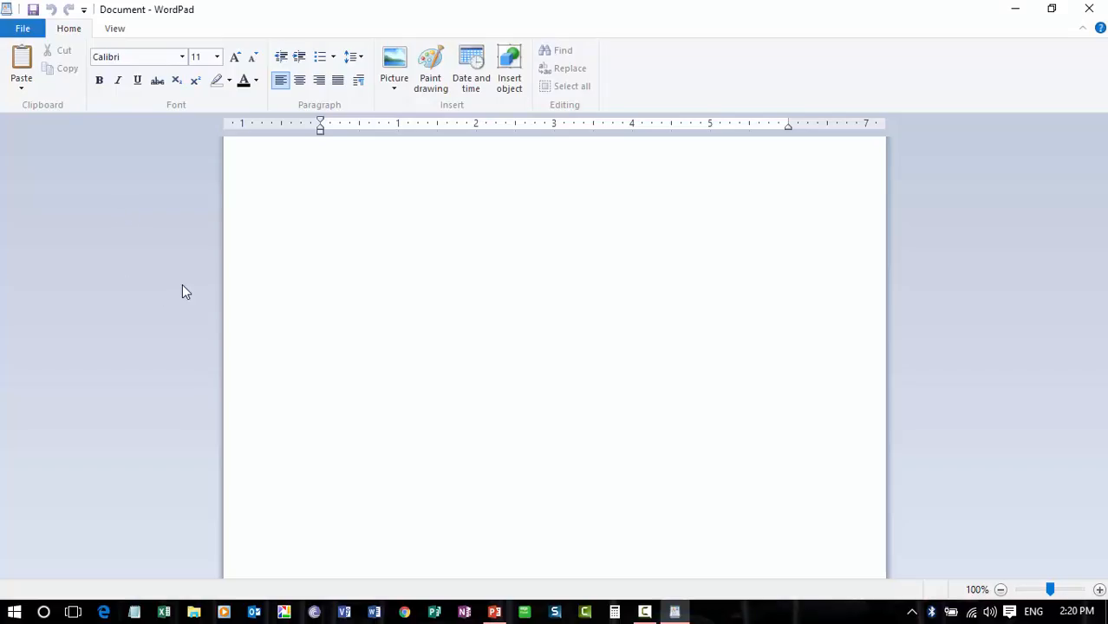
pyautogui.rightClick(324, 155)
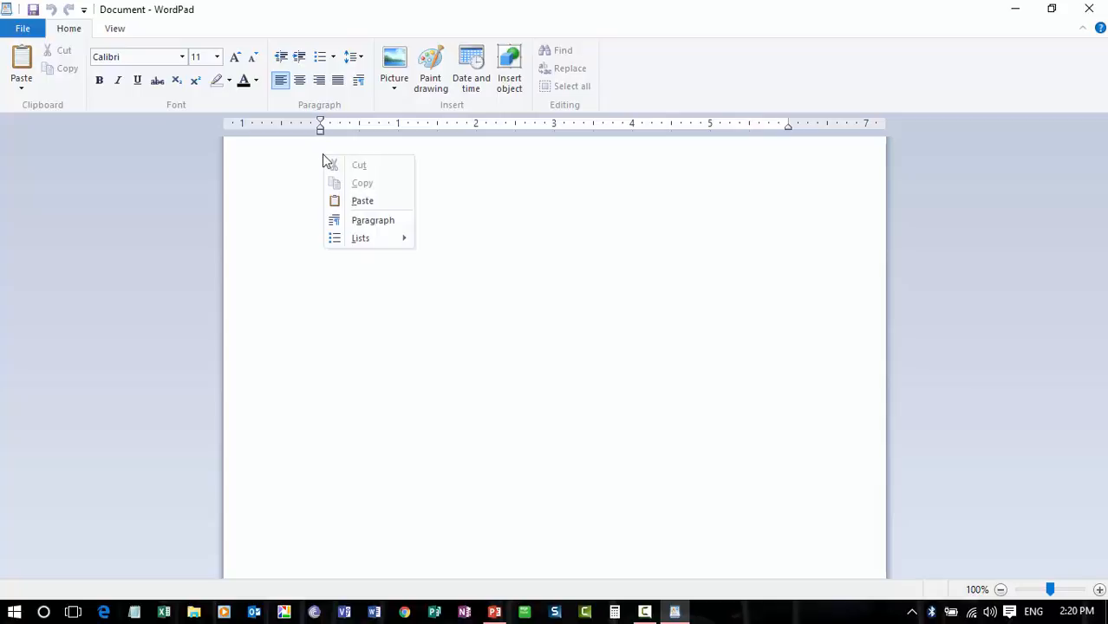
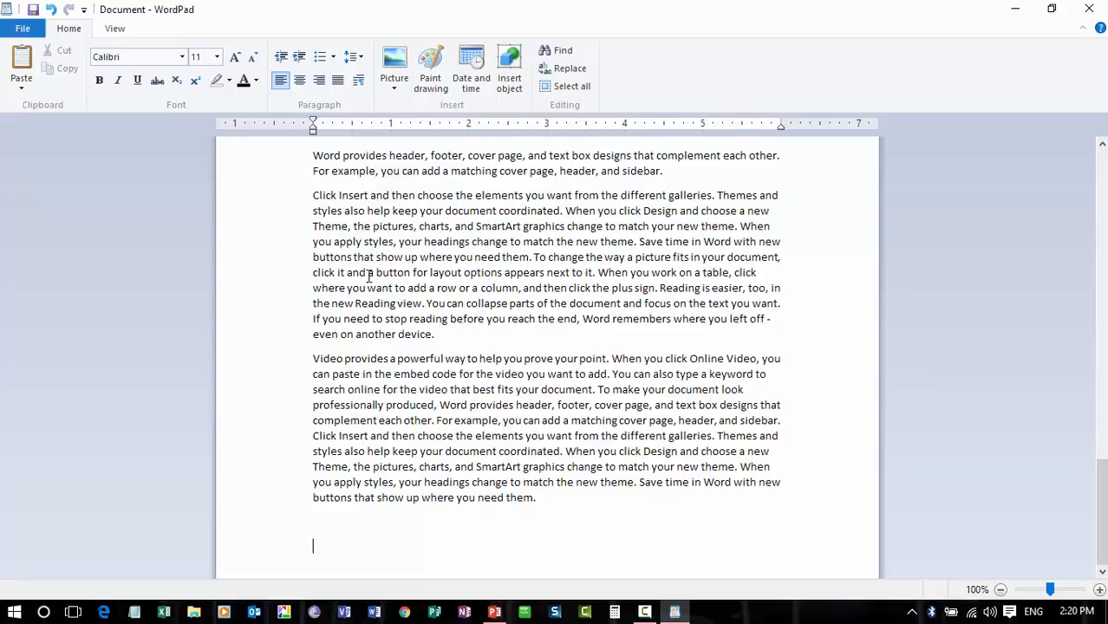
# Step: Make the document's first paragraph, starting with "Video provides a powerful way", bold
pyautogui.scroll(4, 365, 281)
pyautogui.scroll(20, 368, 286)
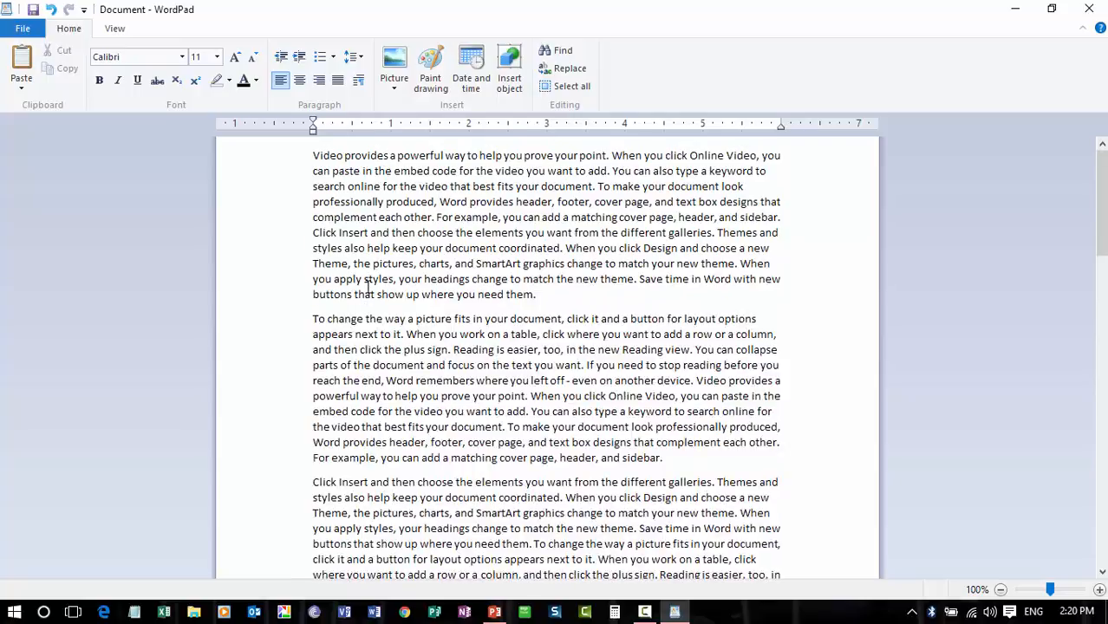
pyautogui.click(315, 155)
pyautogui.moveTo(314, 156); pyautogui.dragTo(542, 294)
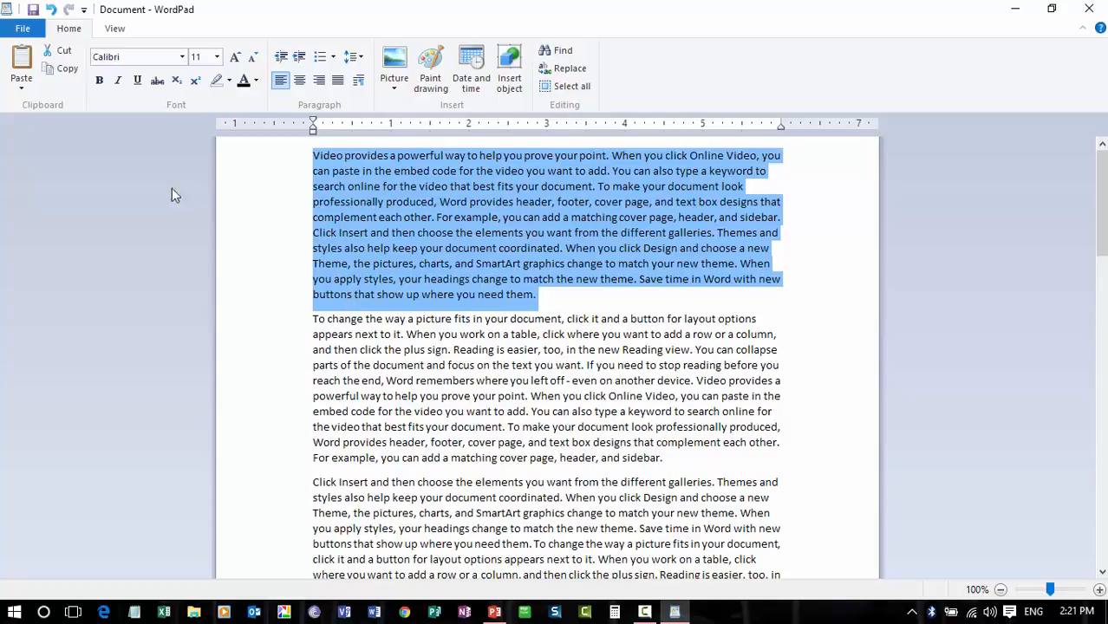
pyautogui.click(100, 82)
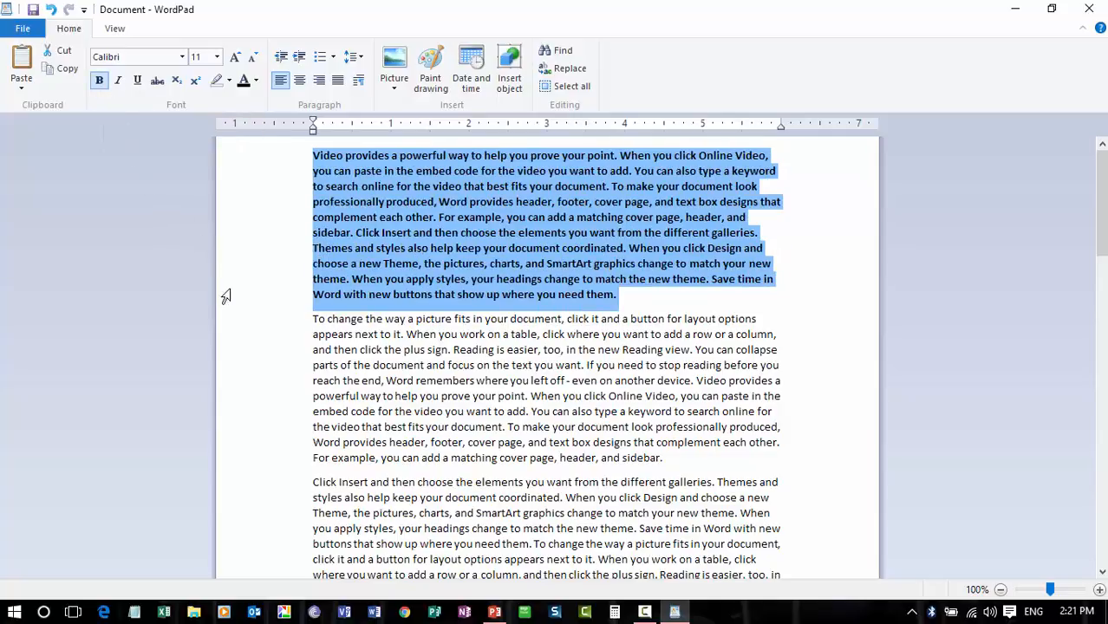
# Step: Italicize the second paragraph, starting with "To change the way a picture fits", and clear the selection
pyautogui.click(317, 321)
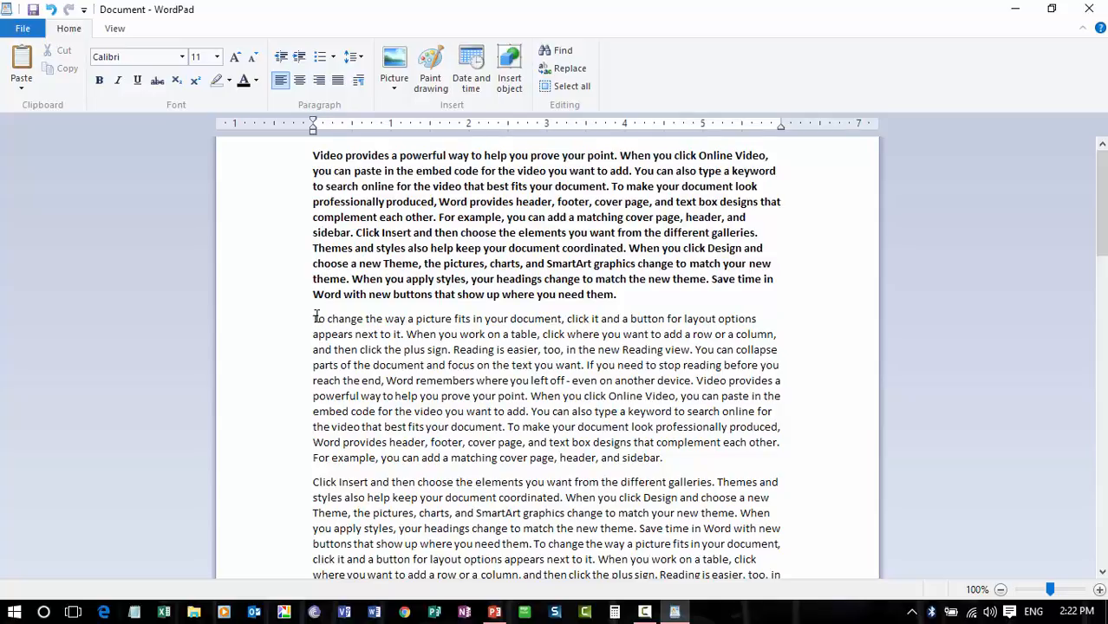
pyautogui.moveTo(316, 319); pyautogui.dragTo(670, 457)
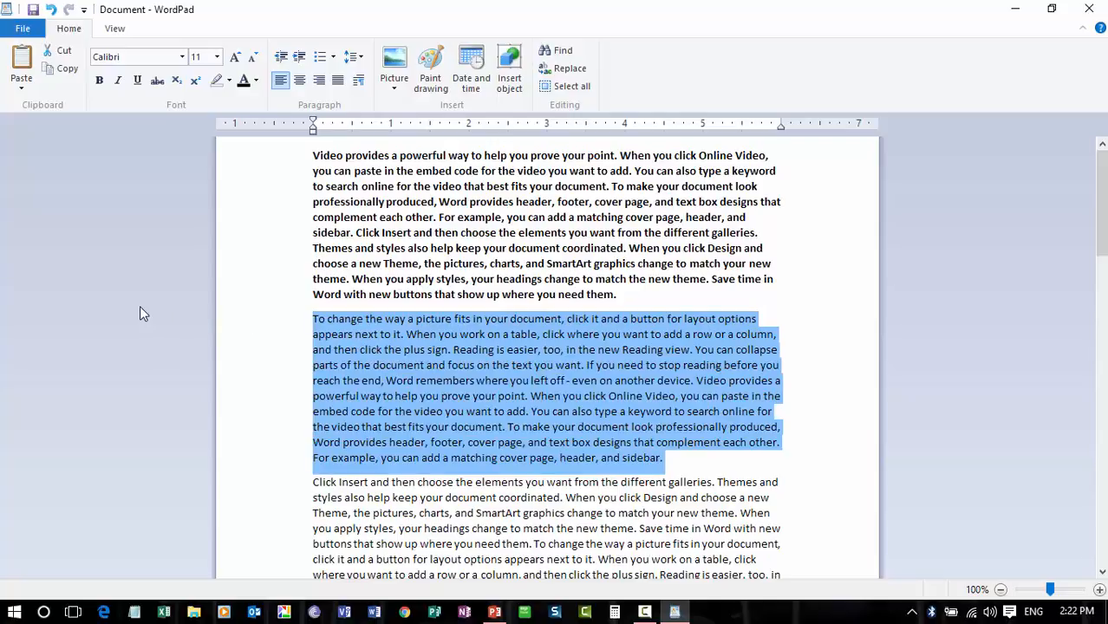
pyautogui.click(118, 88)
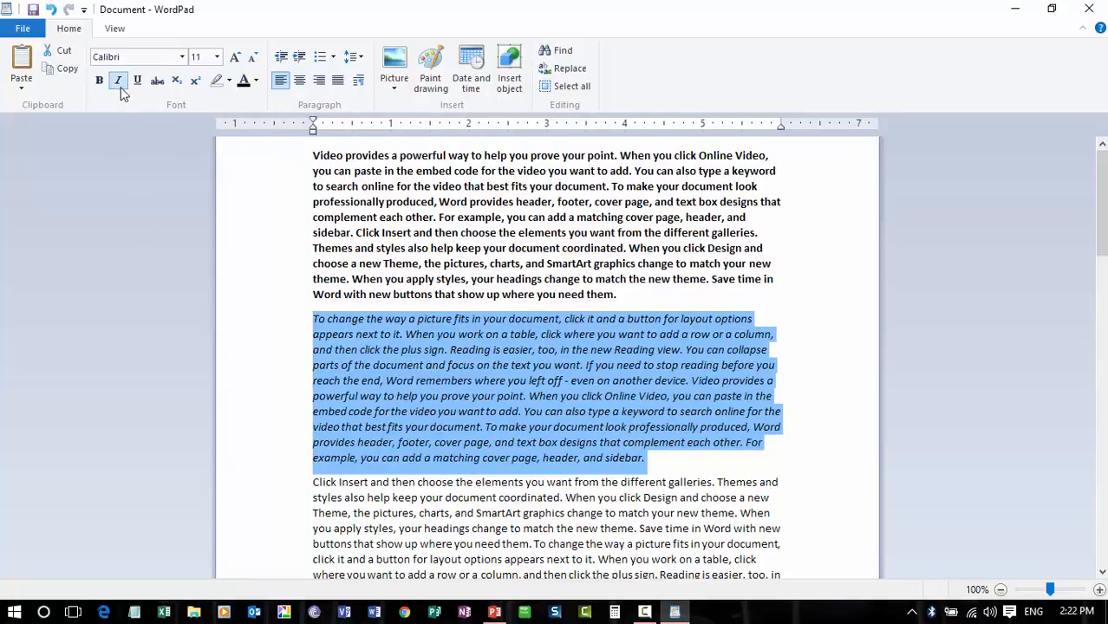
pyautogui.click(270, 338)
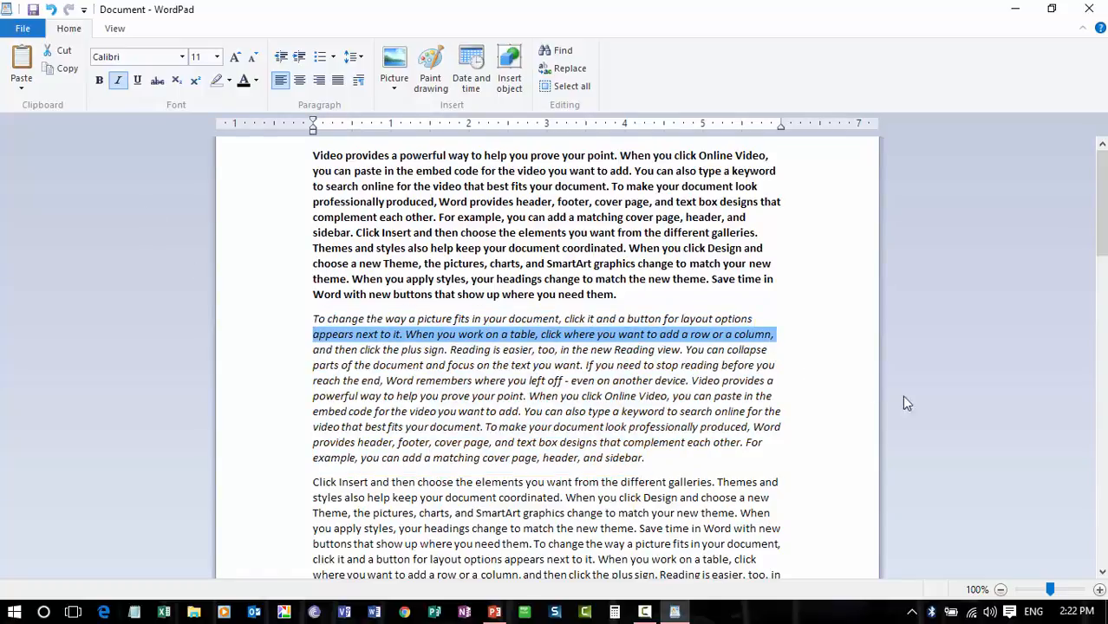
pyautogui.click(926, 403)
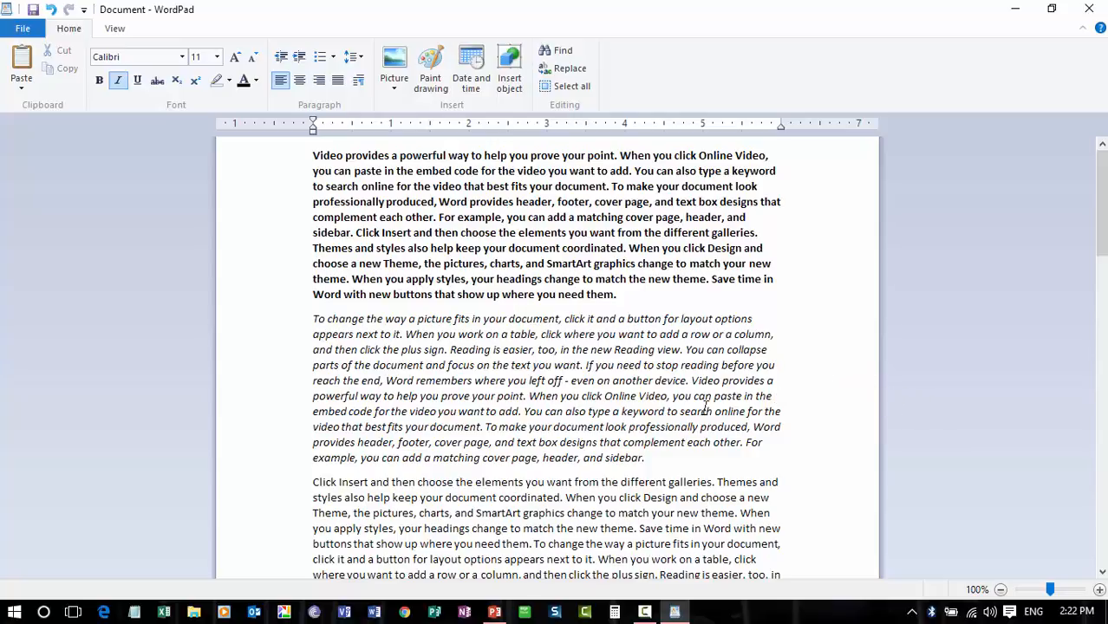
# Step: Change the text colour of the third paragraph, starting with "Click Insert and then choose", to red
pyautogui.scroll(-2, 663, 416)
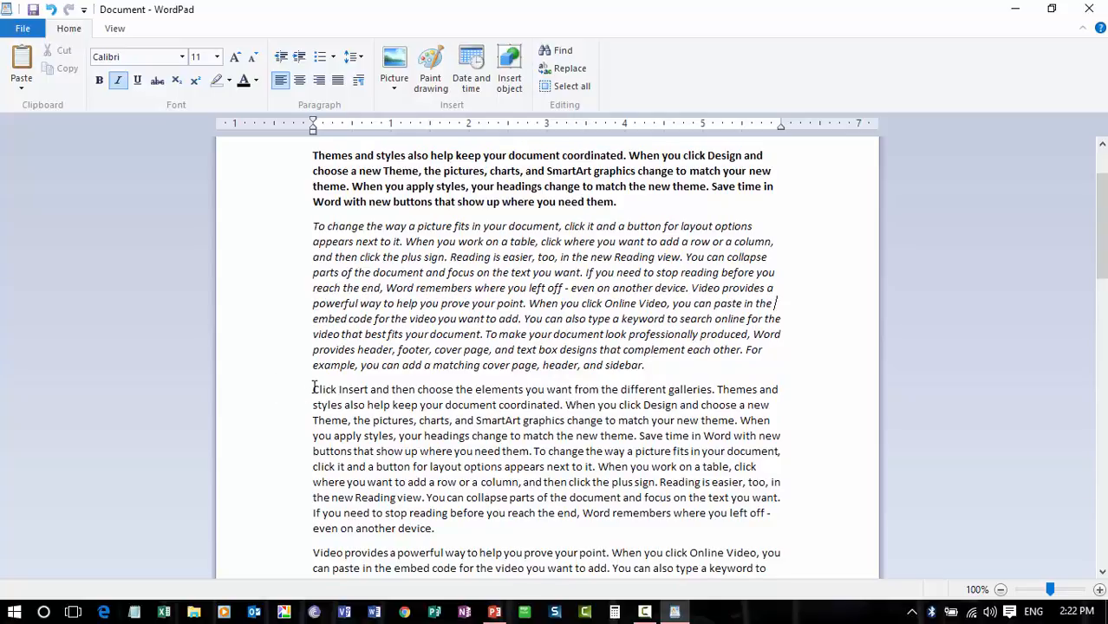
pyautogui.moveTo(314, 387); pyautogui.dragTo(476, 535)
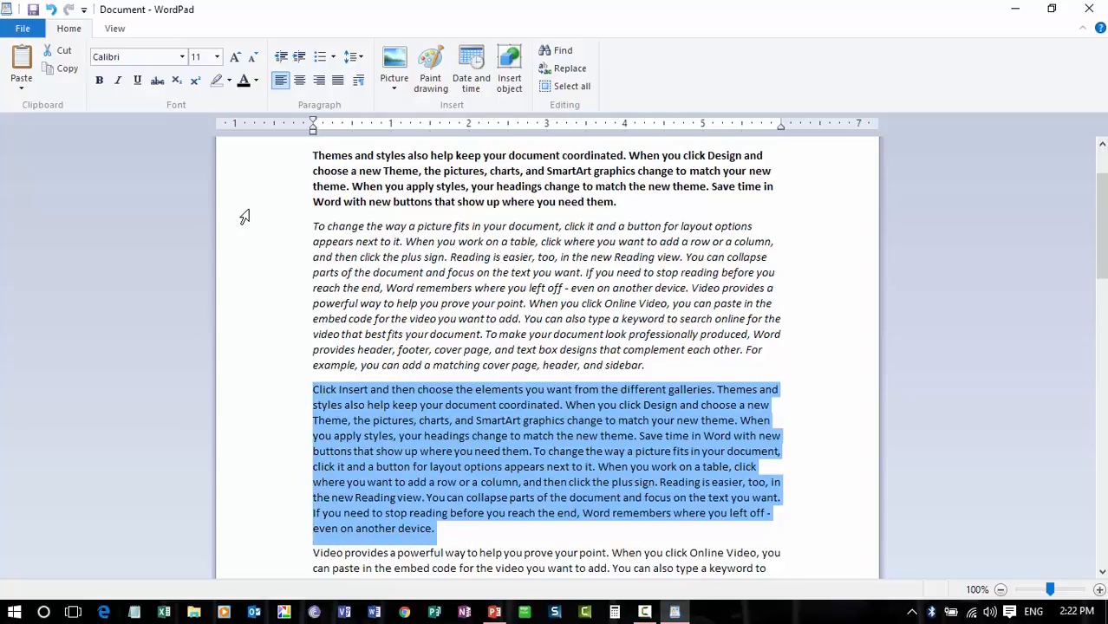
pyautogui.click(257, 80)
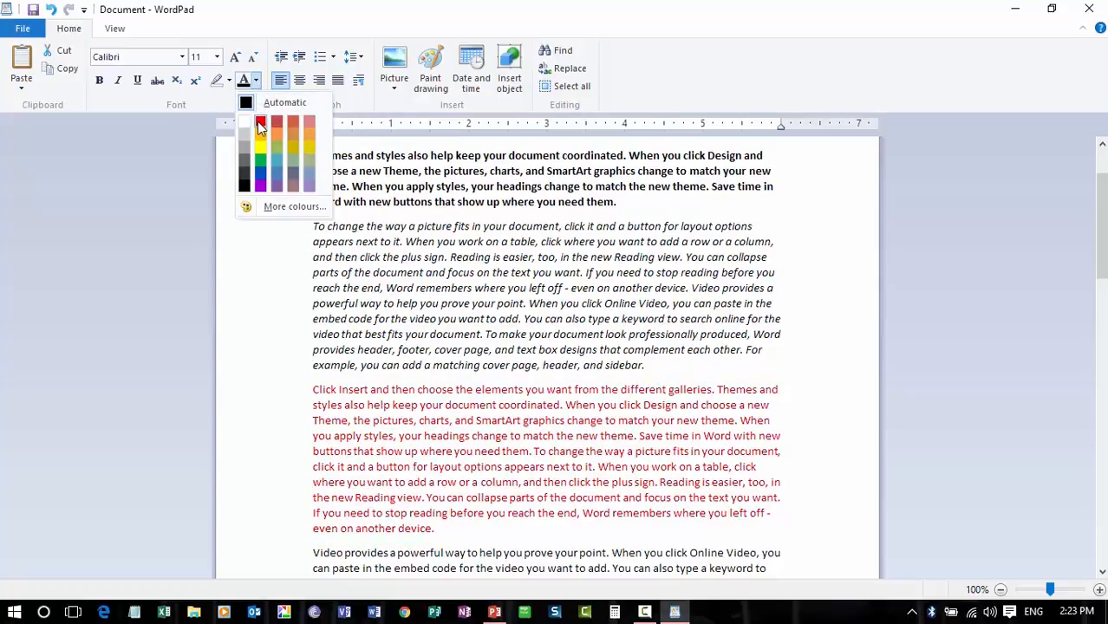
pyautogui.click(260, 124)
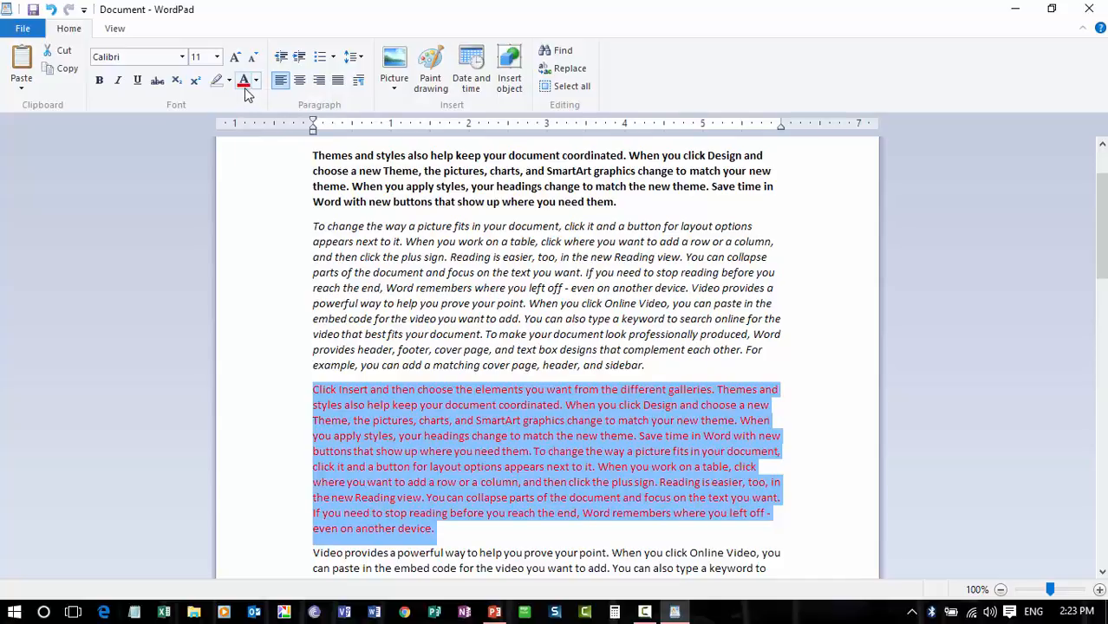
# Step: Apply the same red text colour to the fourth paragraph, directly below the red one, and deselect it
pyautogui.scroll(-3, 298, 305)
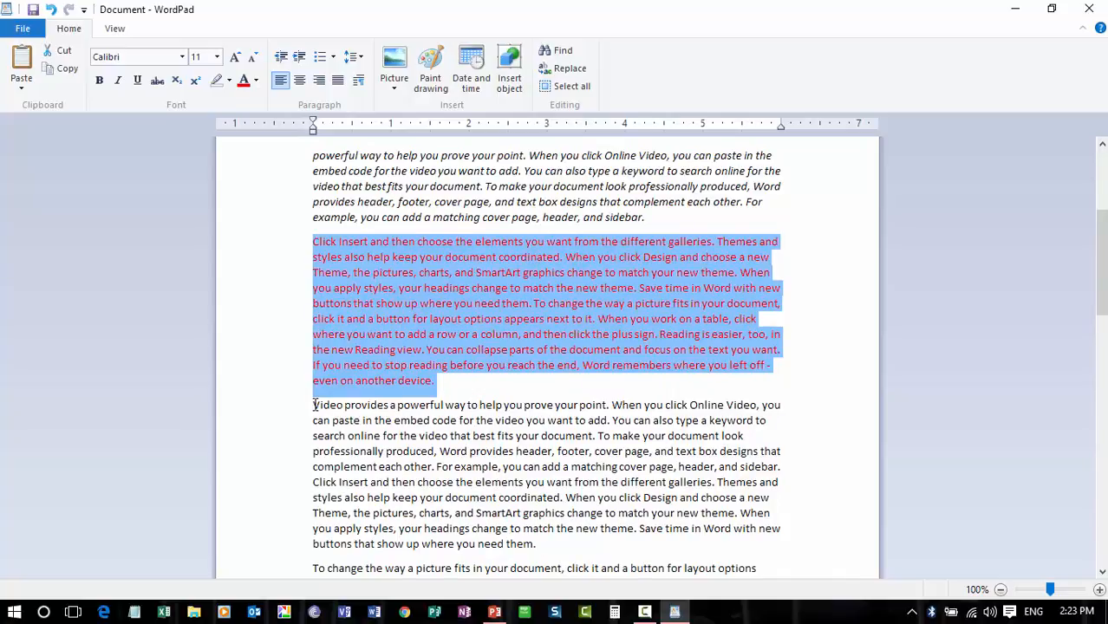
pyautogui.moveTo(315, 405); pyautogui.dragTo(553, 544)
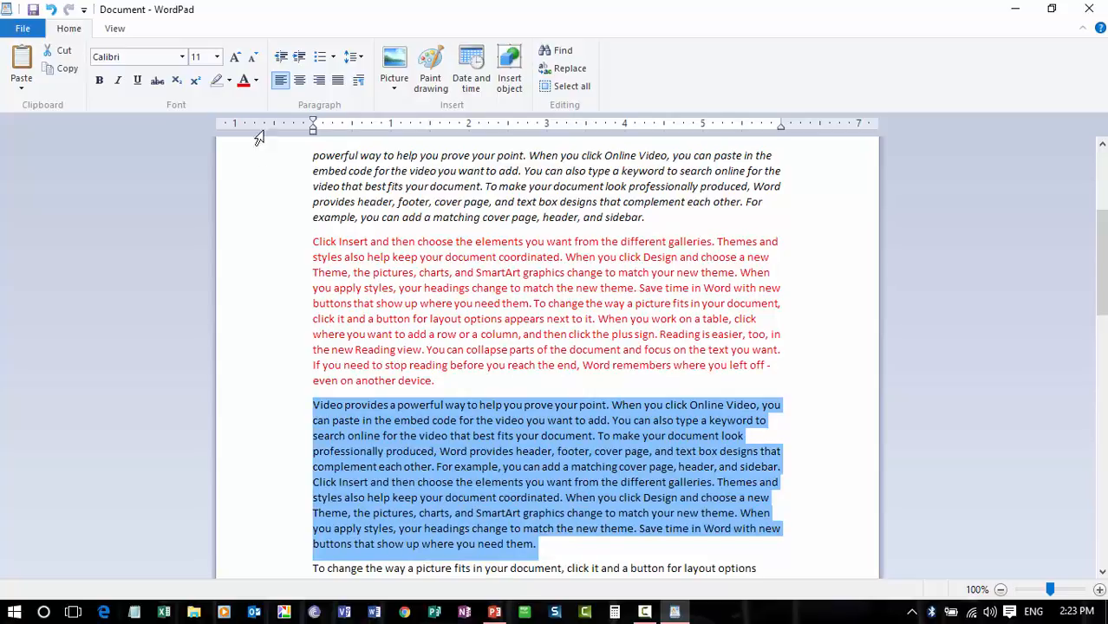
pyautogui.click(244, 80)
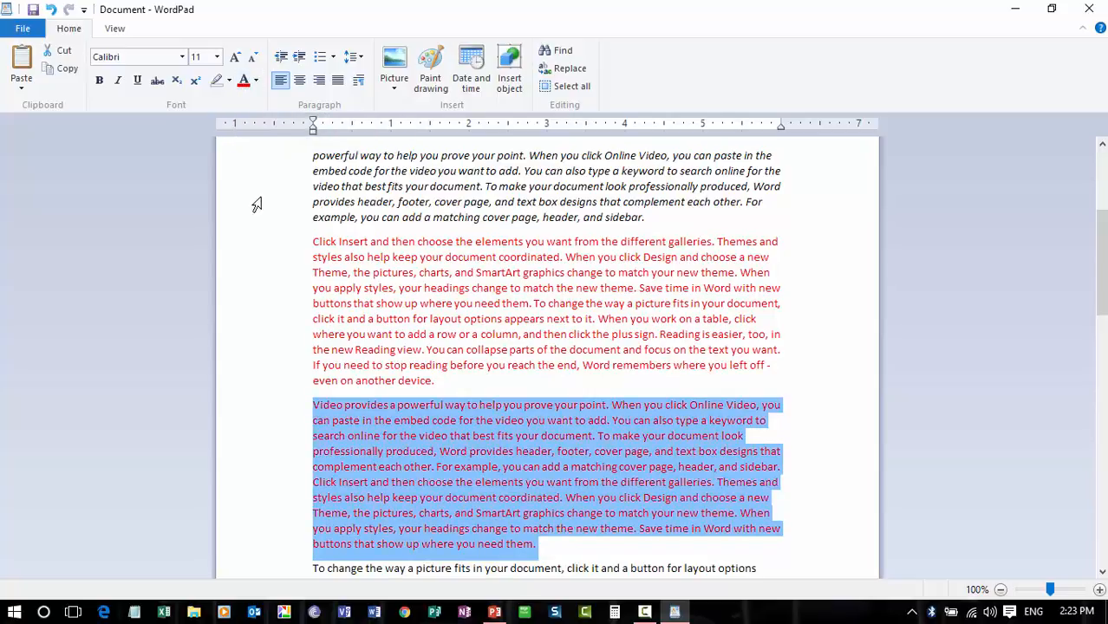
pyautogui.click(452, 379)
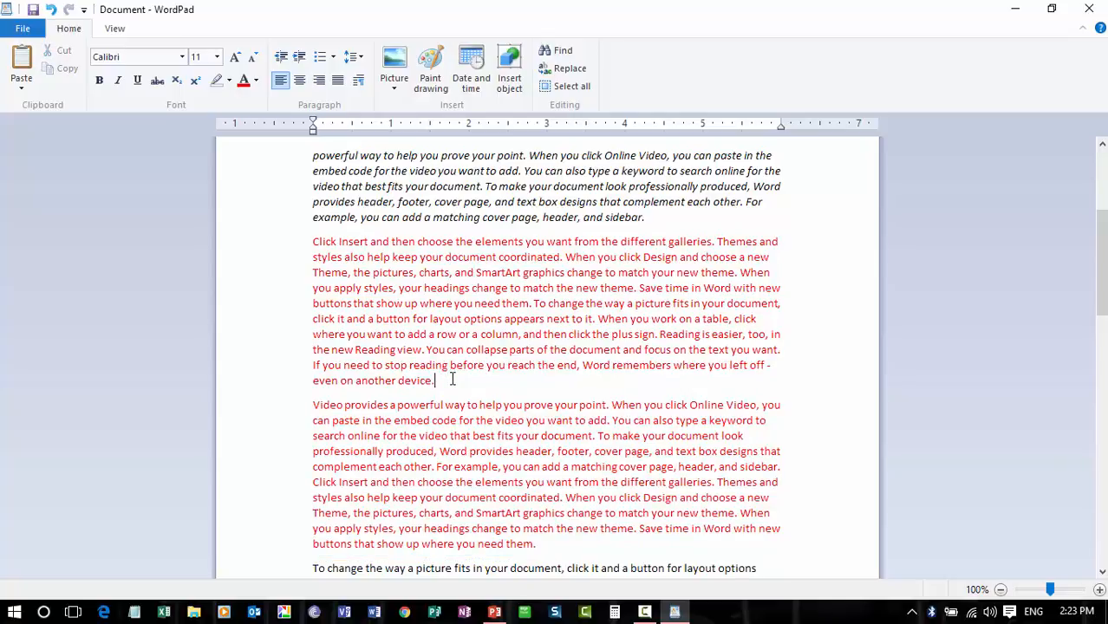
# Step: Select the whole fifth paragraph, starting with "To change the way a picture fits", below the two red paragraphs
pyautogui.scroll(-4, 451, 379)
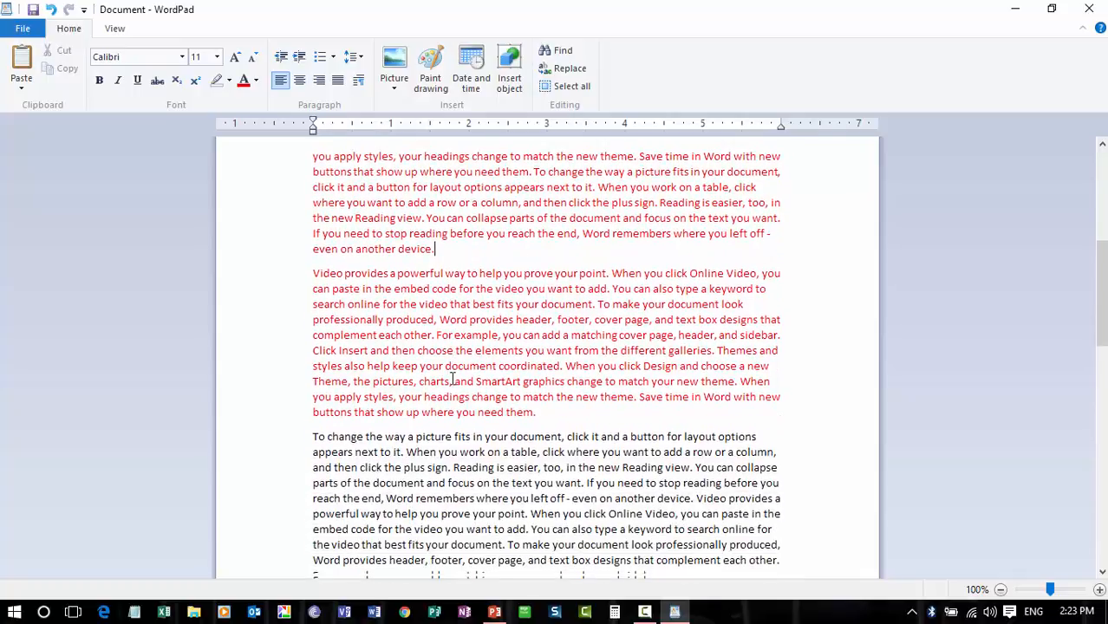
pyautogui.scroll(-1, 451, 378)
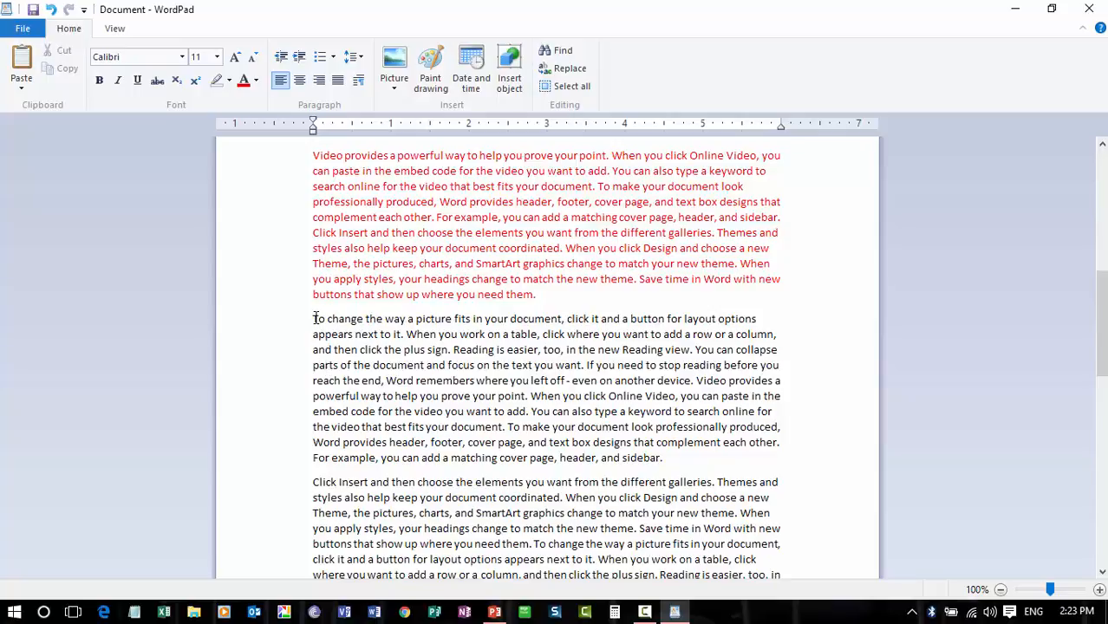
pyautogui.moveTo(313, 319); pyautogui.dragTo(694, 456)
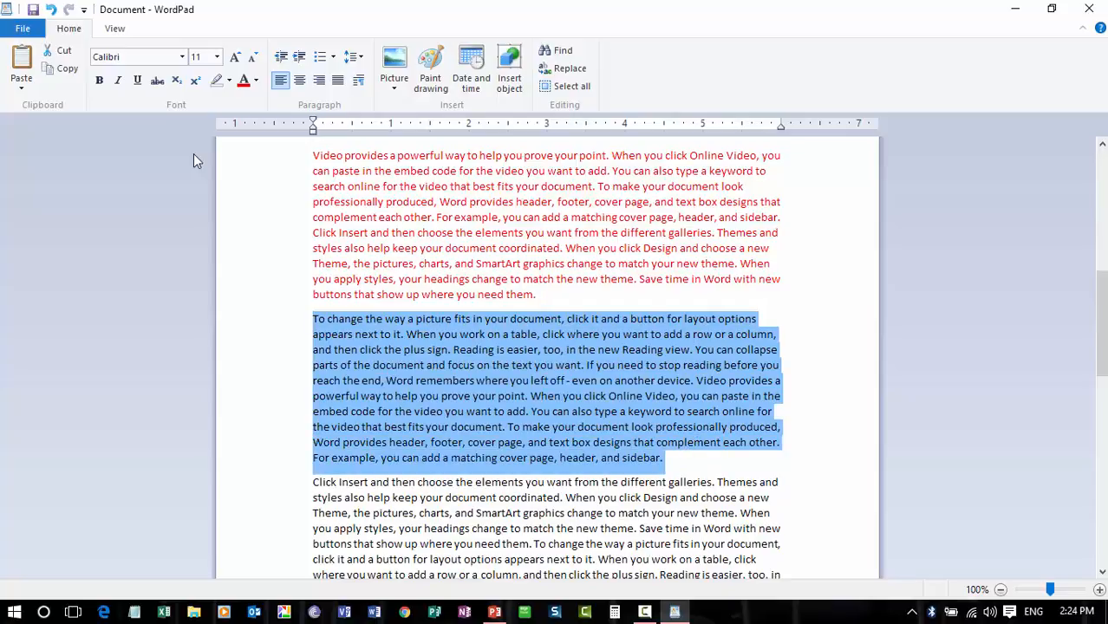
# Step: Grow the selected paragraph's font in two increments to 14 points and shrink it back to 11 points
pyautogui.click(236, 58)
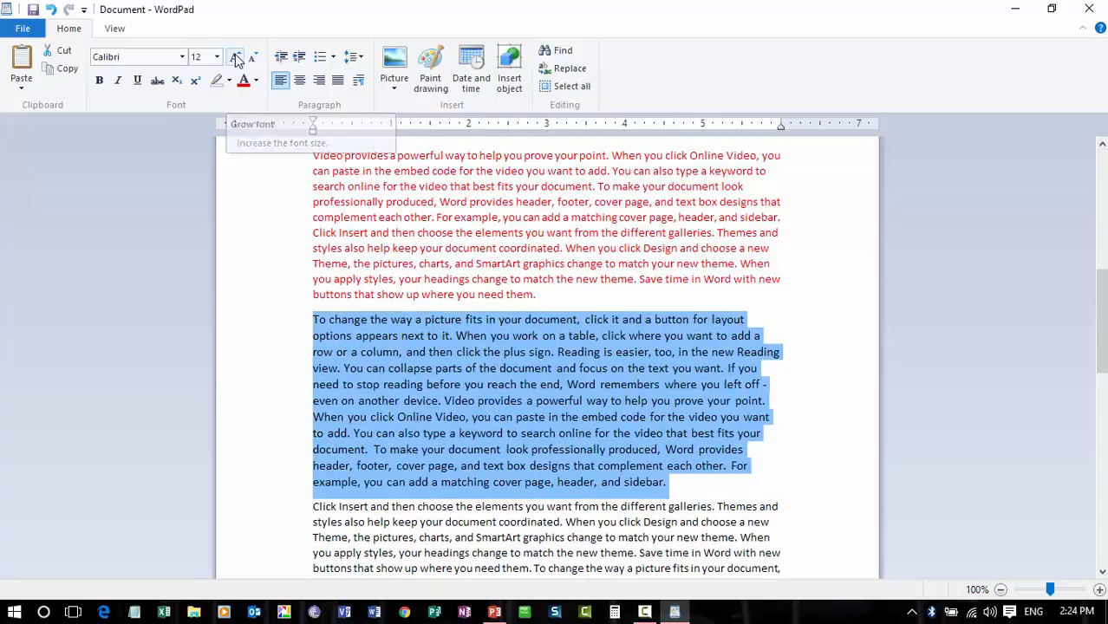
pyautogui.click(235, 58)
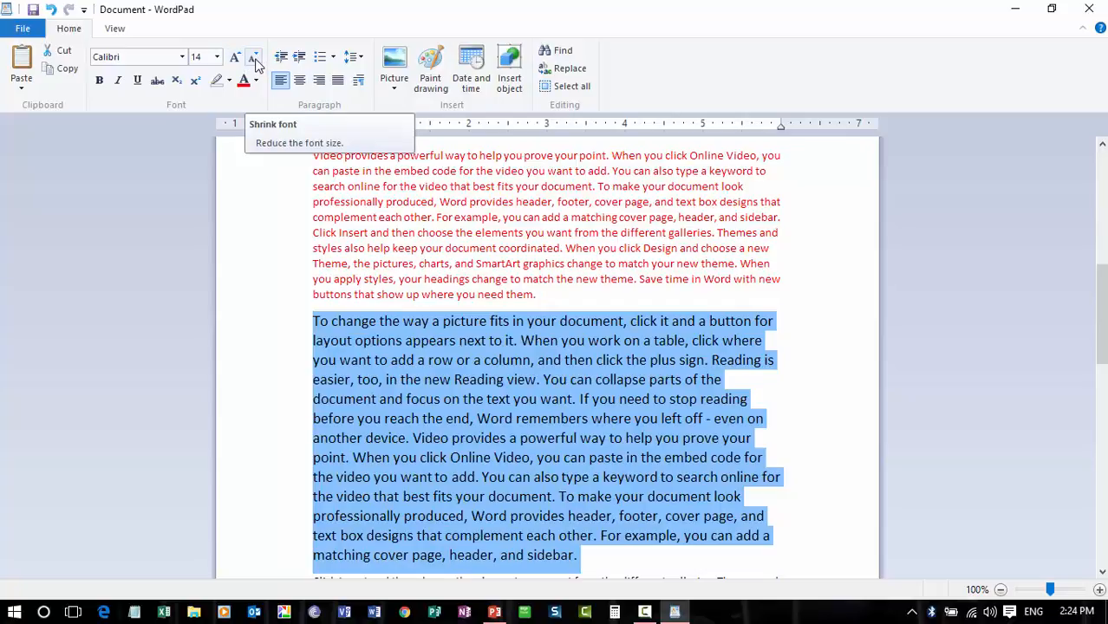
pyautogui.click(254, 59)
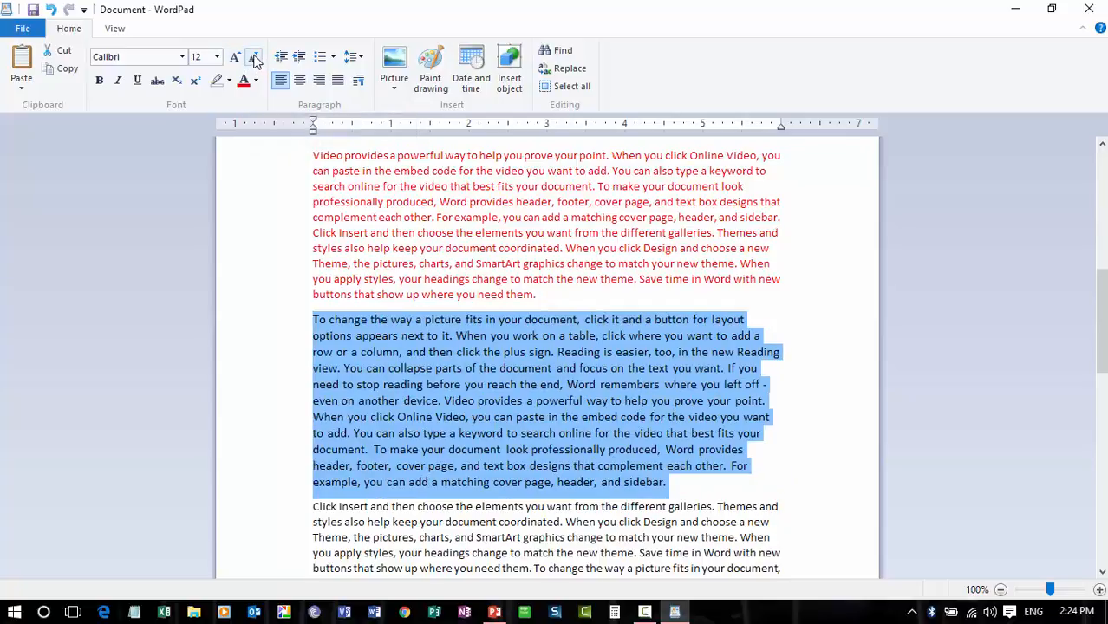
pyautogui.click(254, 59)
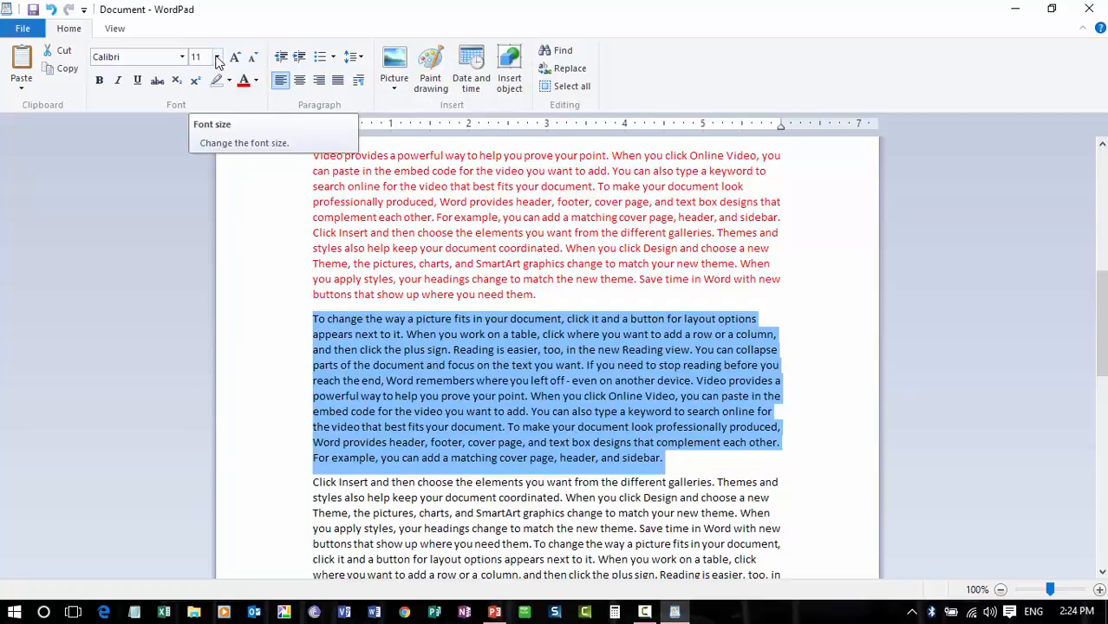
# Step: Set the selected fifth paragraph's font size to 20 points and clear the selection
pyautogui.click(216, 57)
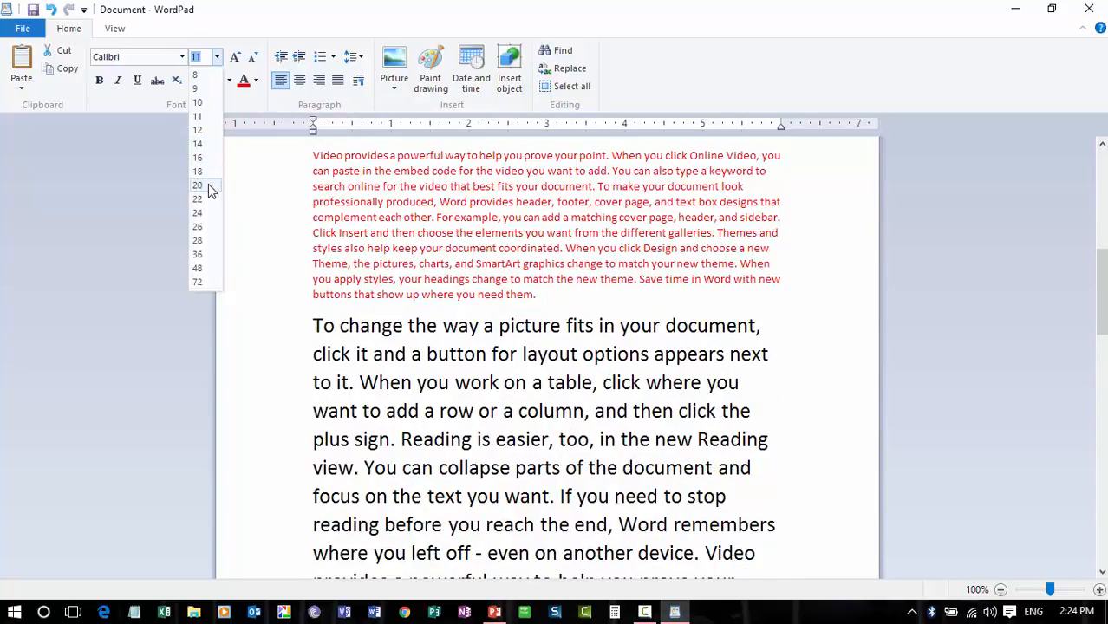
pyautogui.click(208, 187)
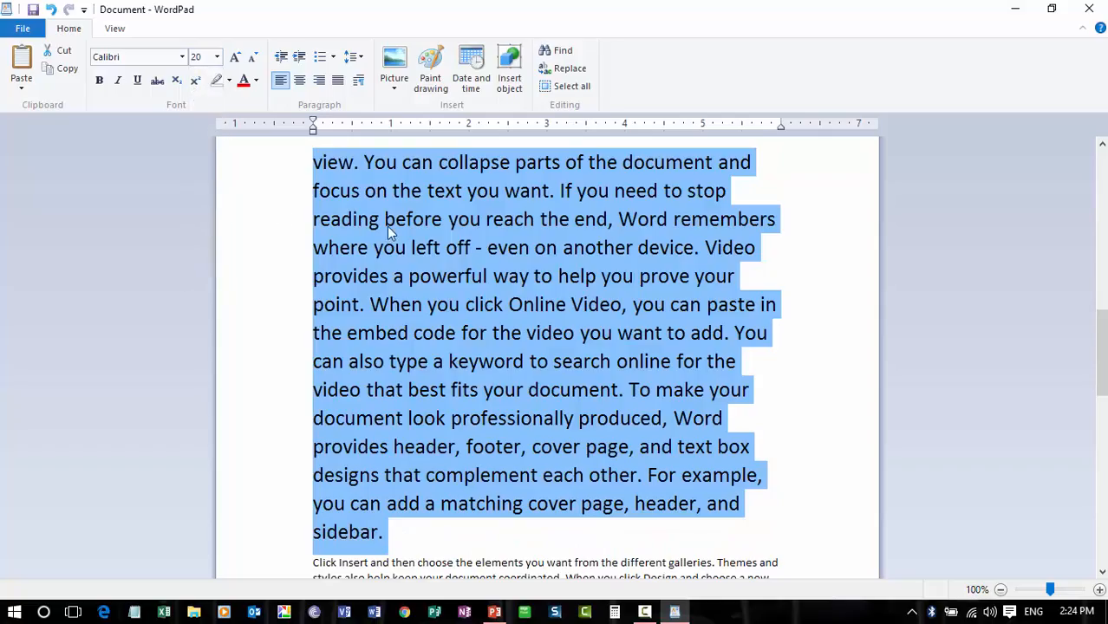
pyautogui.click(396, 247)
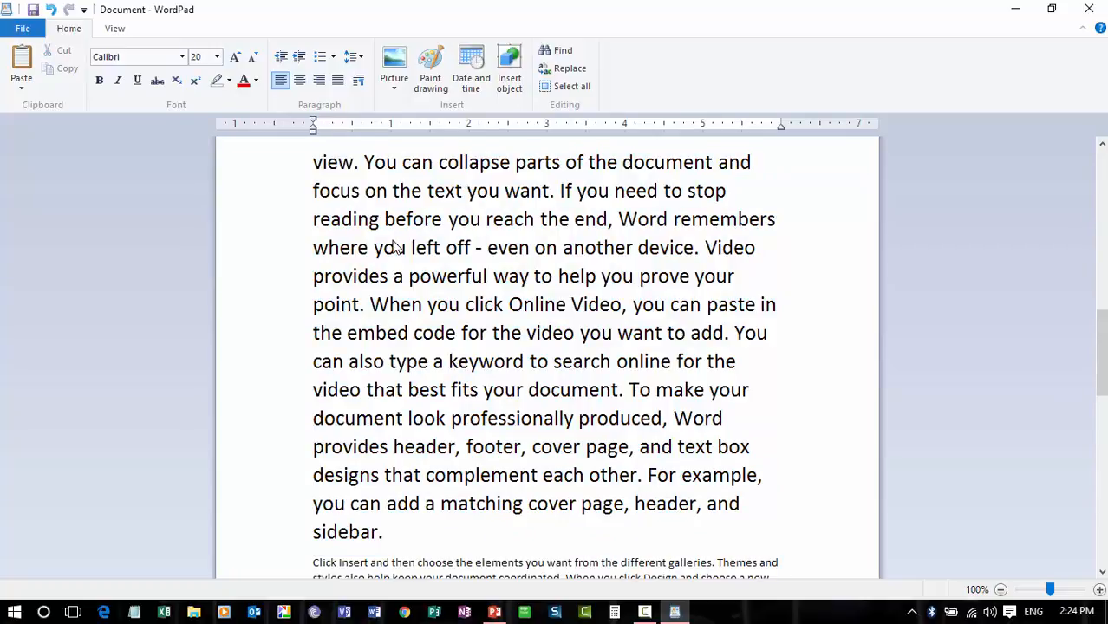
# Step: Change the font of the sixth paragraph, directly below the 20-point text, to Arial
pyautogui.scroll(-5, 396, 247)
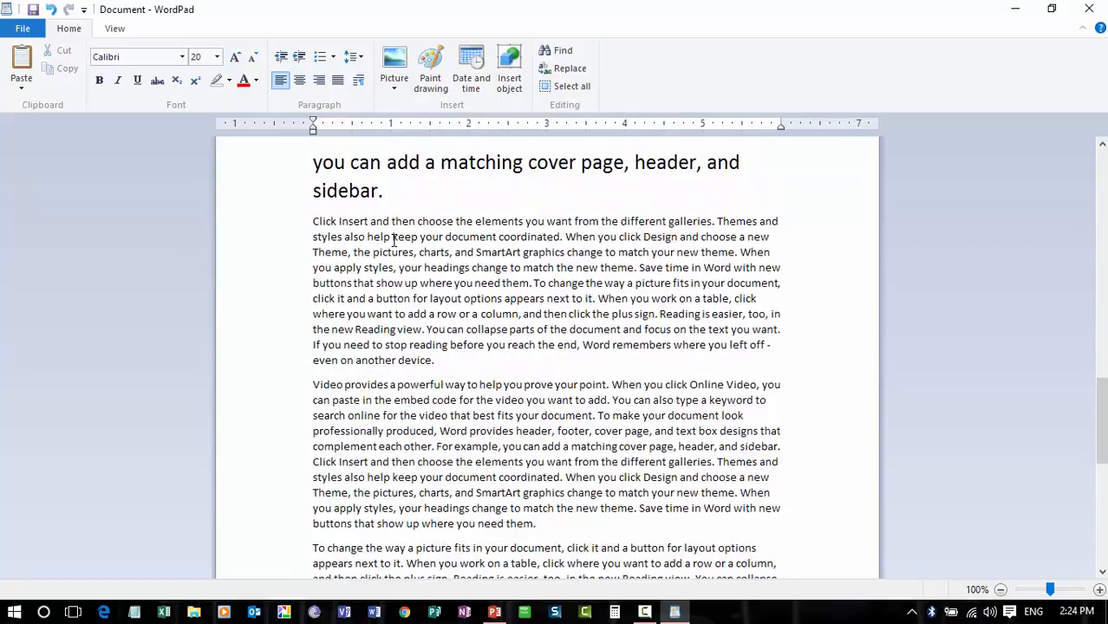
pyautogui.click(314, 221)
pyautogui.moveTo(315, 218); pyautogui.dragTo(448, 359)
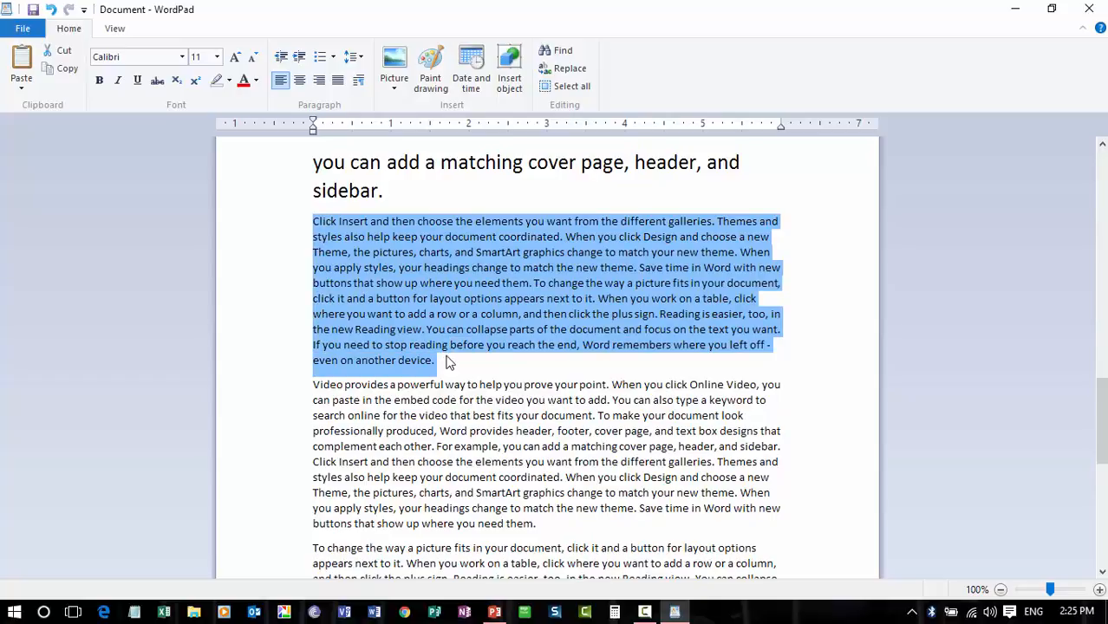
pyautogui.click(183, 58)
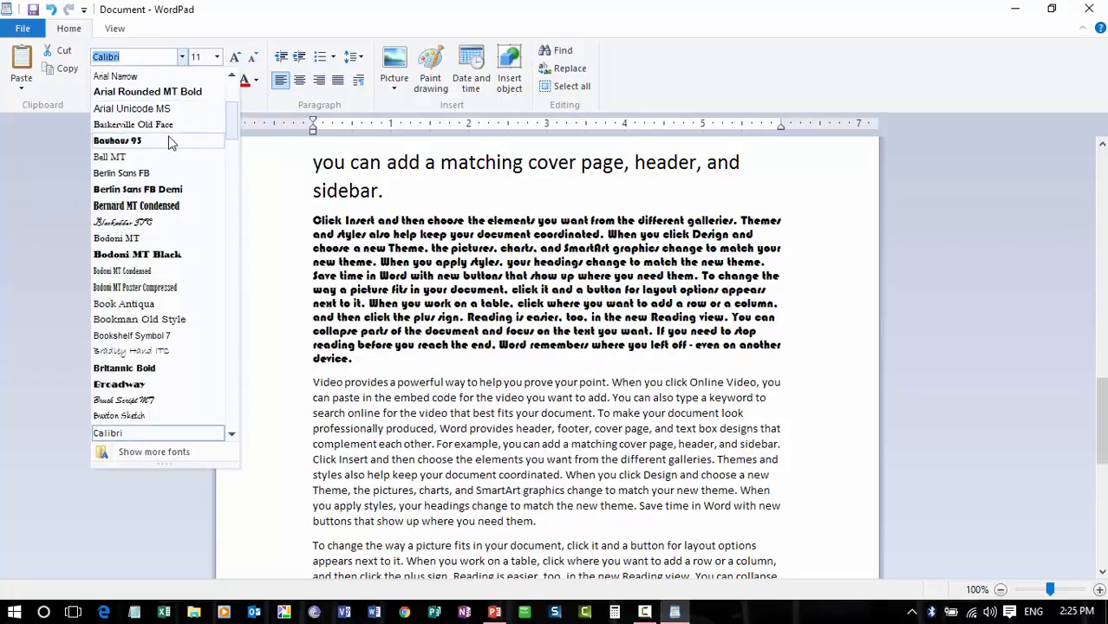
pyautogui.scroll(-3, 172, 139)
pyautogui.scroll(-1, 172, 146)
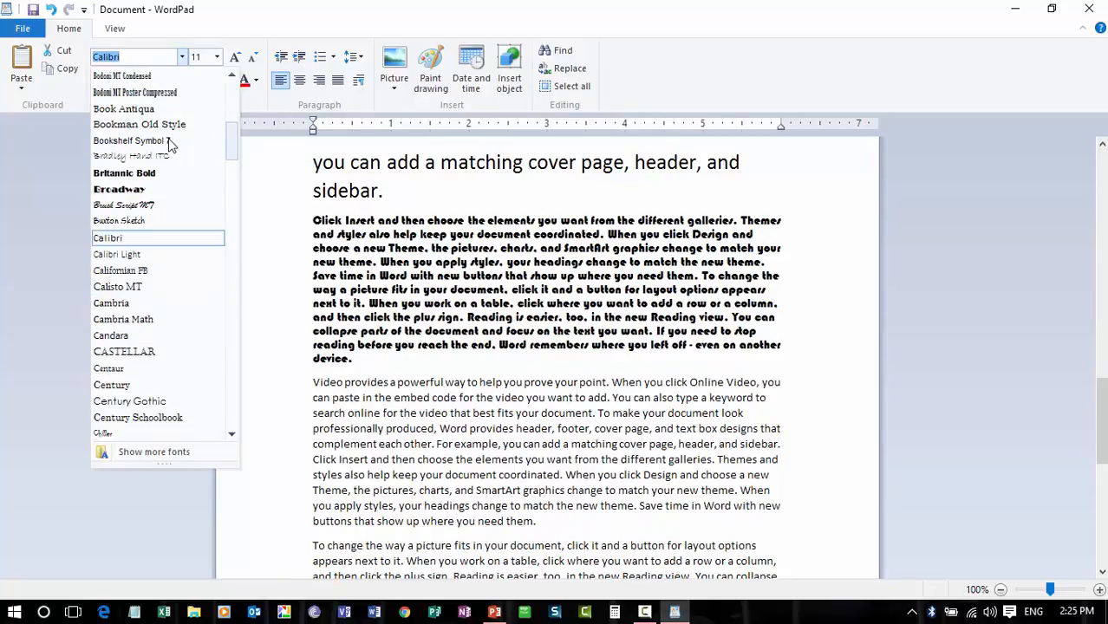
pyautogui.scroll(7, 170, 148)
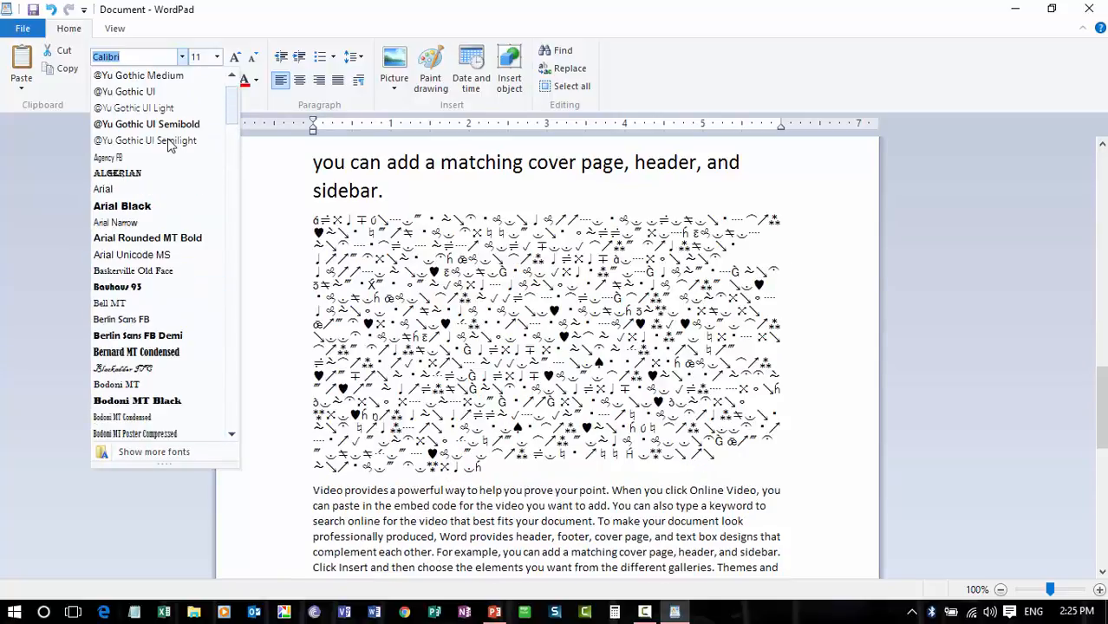
pyautogui.click(128, 189)
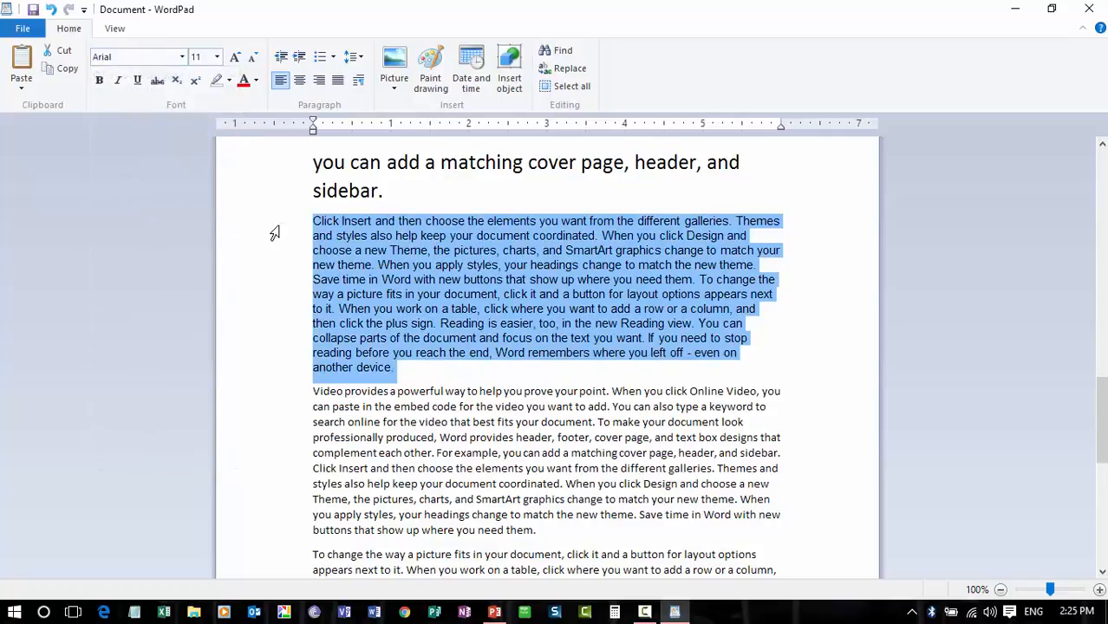
# Step: Turn the two paragraphs directly below the Arial paragraph into a bulleted list and clear the selection
pyautogui.click(395, 395)
pyautogui.scroll(-4, 398, 392)
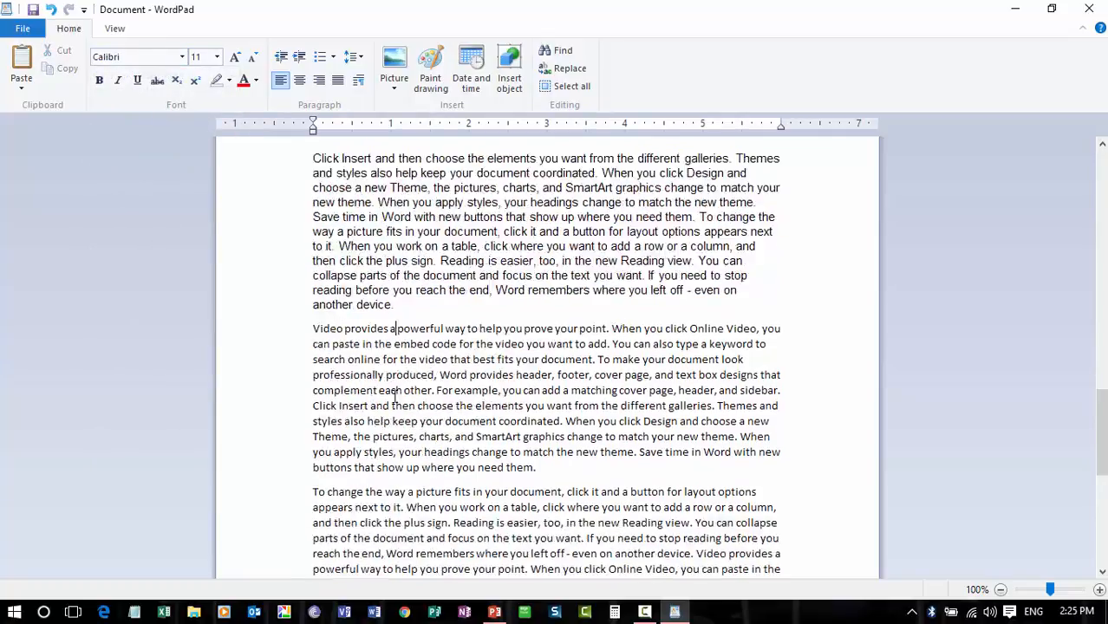
pyautogui.click(314, 187)
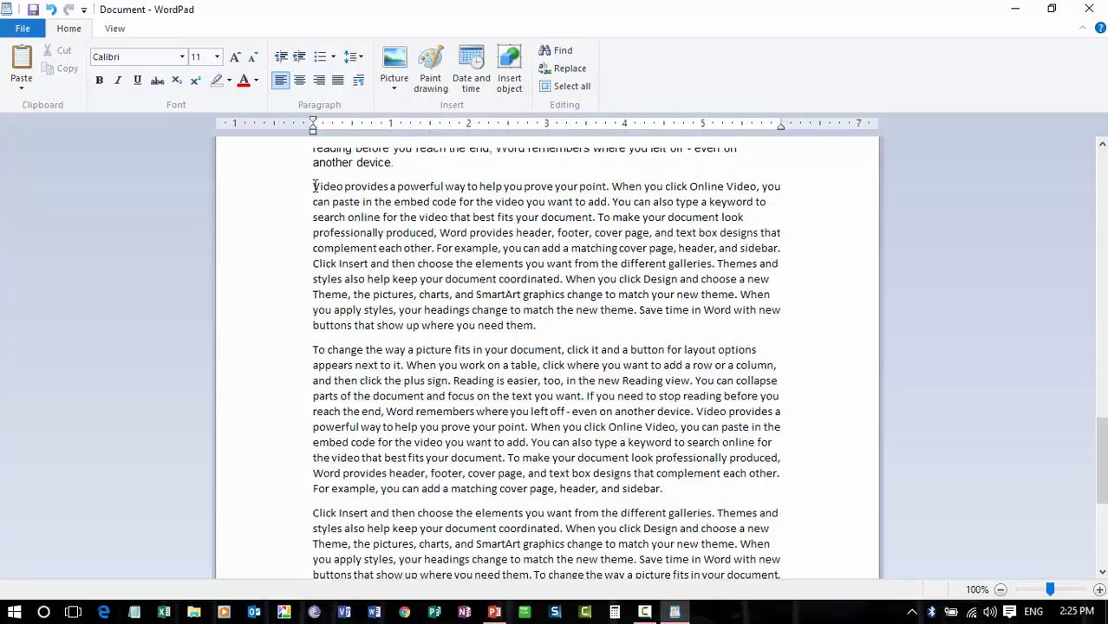
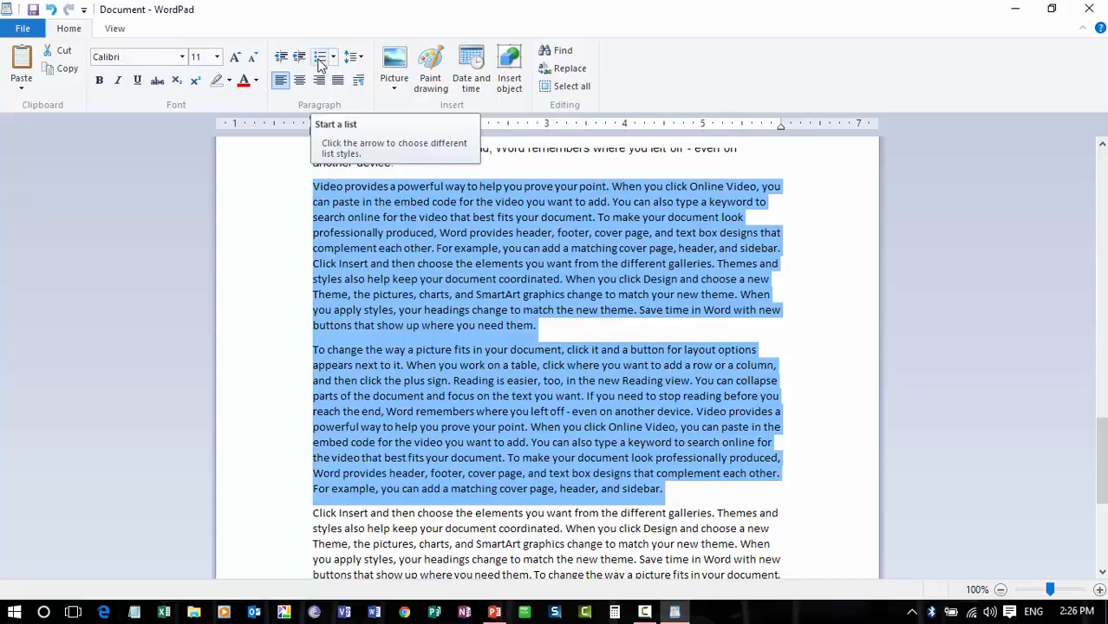
pyautogui.click(320, 58)
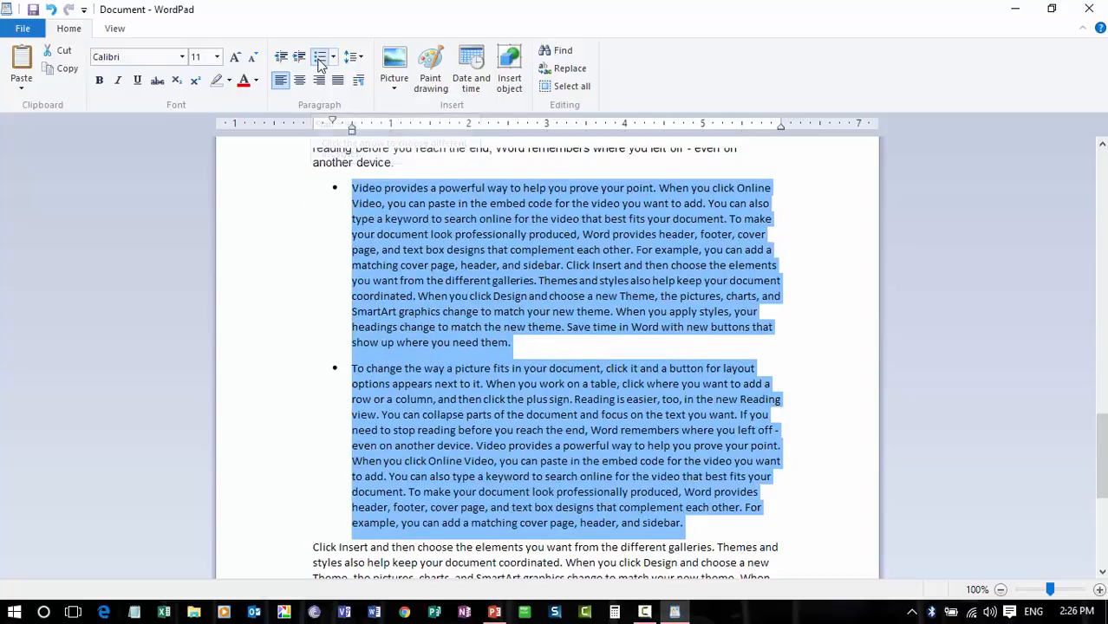
pyautogui.click(394, 235)
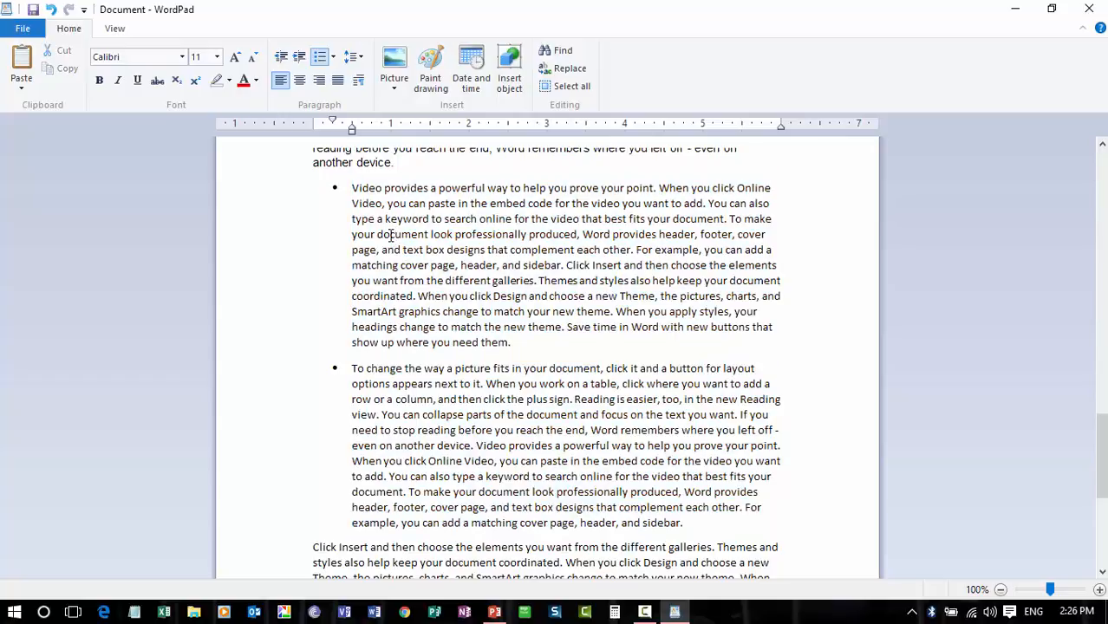
# Step: Centre the whole paragraph directly below the bulleted list, starting with "Click Insert and then choose"
pyautogui.scroll(-5, 392, 235)
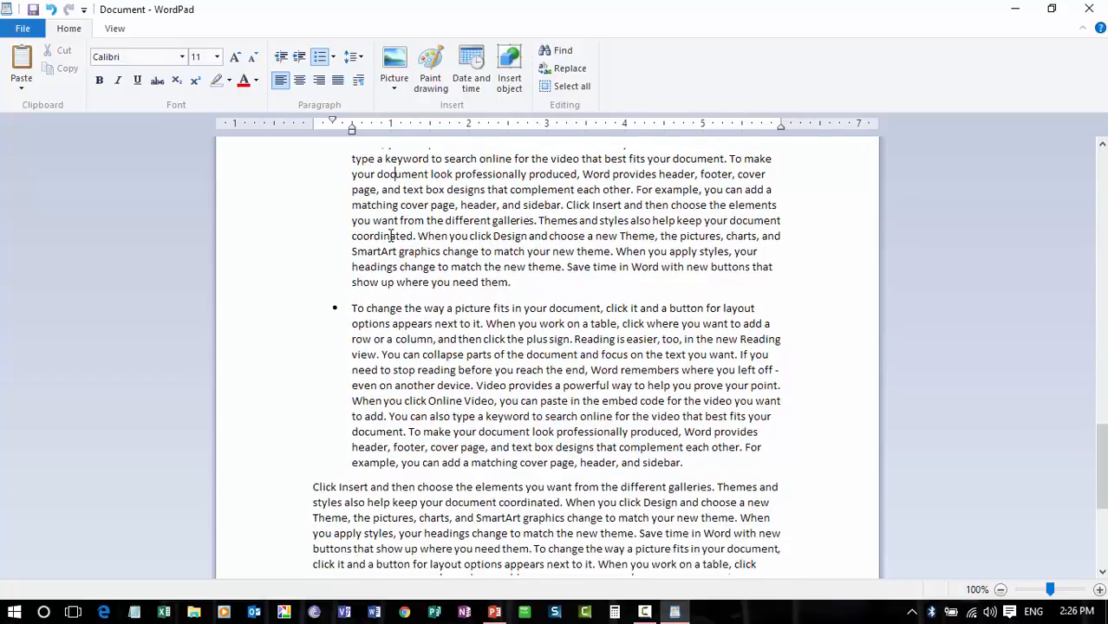
pyautogui.scroll(-2, 392, 236)
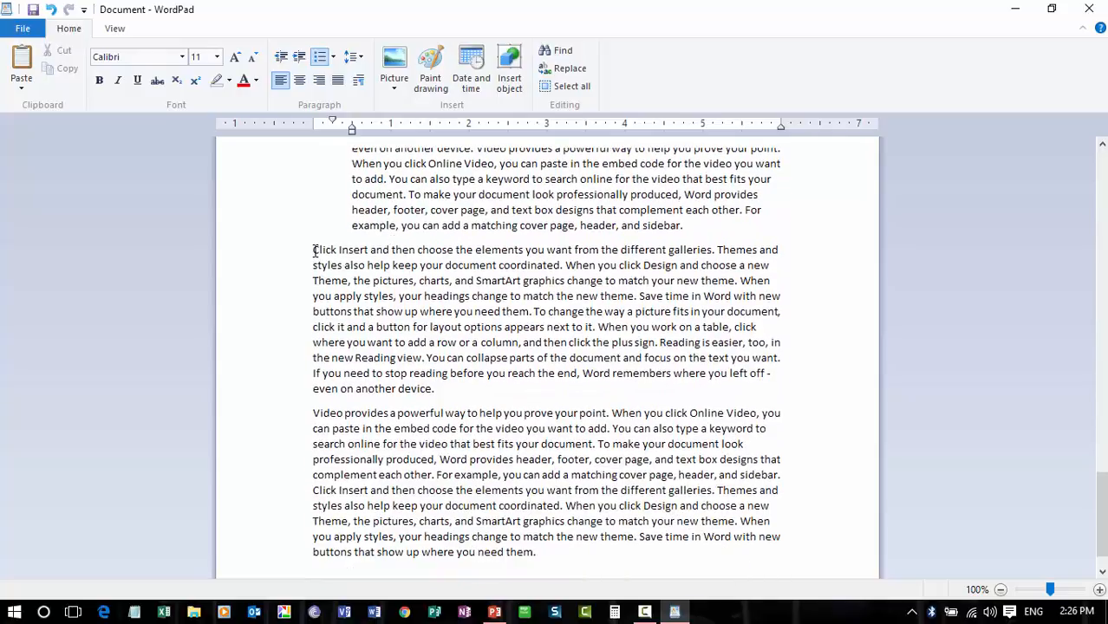
pyautogui.click(314, 250)
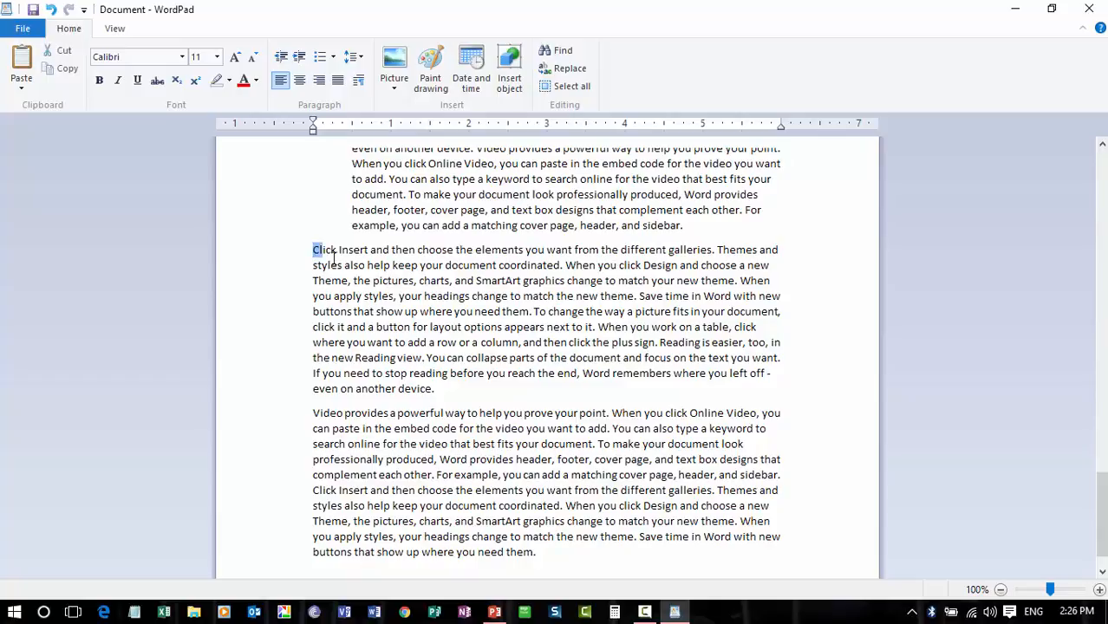
pyautogui.moveTo(314, 250); pyautogui.dragTo(458, 391)
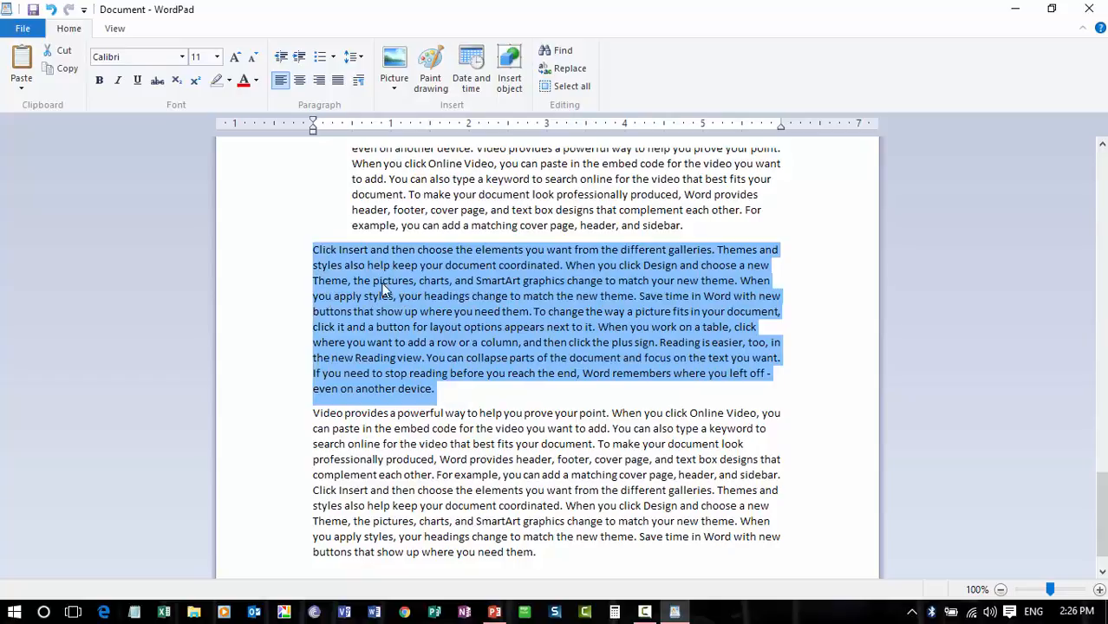
pyautogui.click(301, 86)
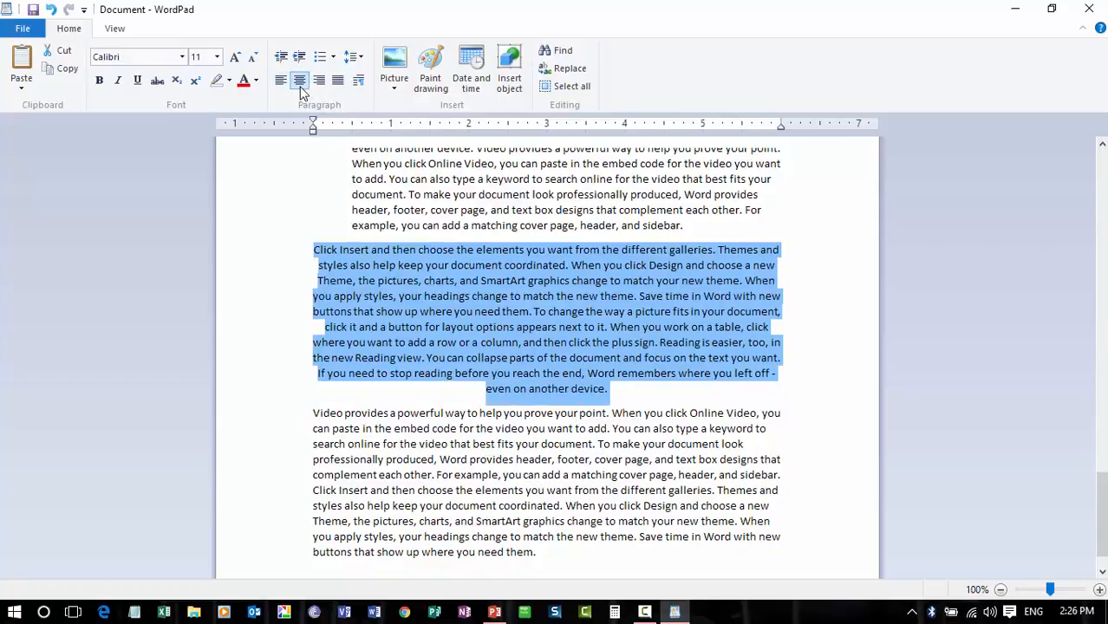
# Step: Shrink the centred paragraph's font to 10 points, colour its text red and clear the selection
pyautogui.click(252, 60)
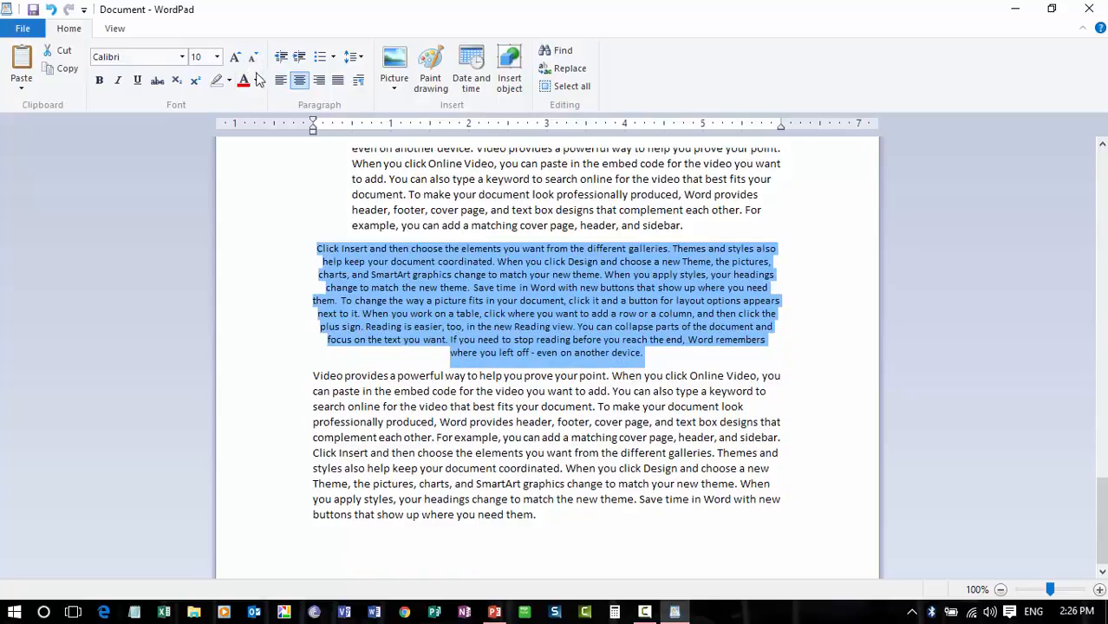
pyautogui.click(243, 84)
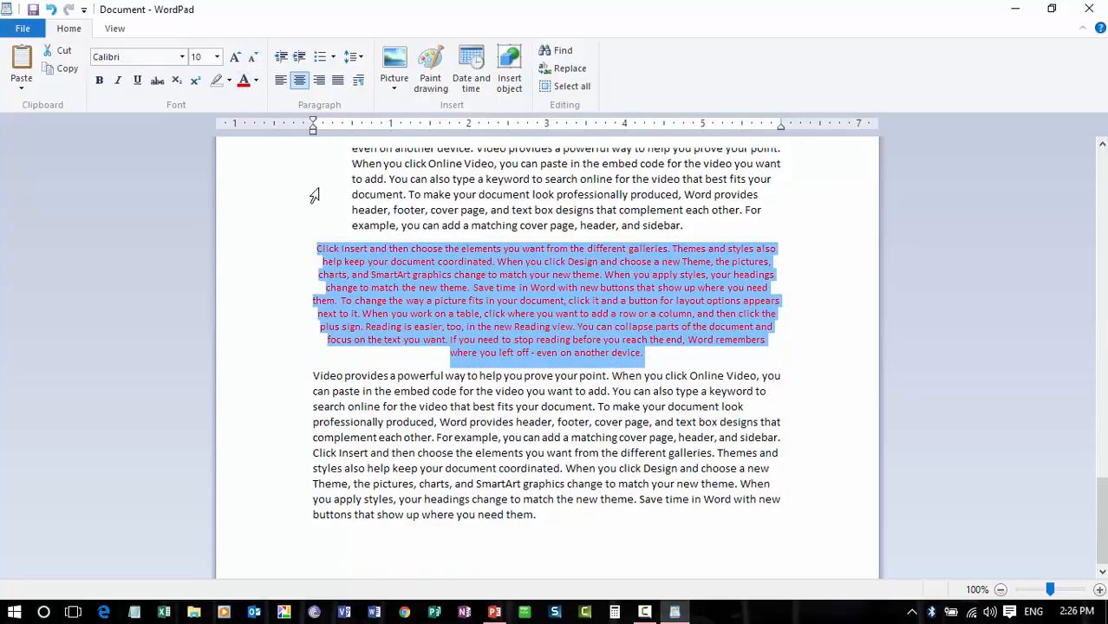
pyautogui.click(371, 368)
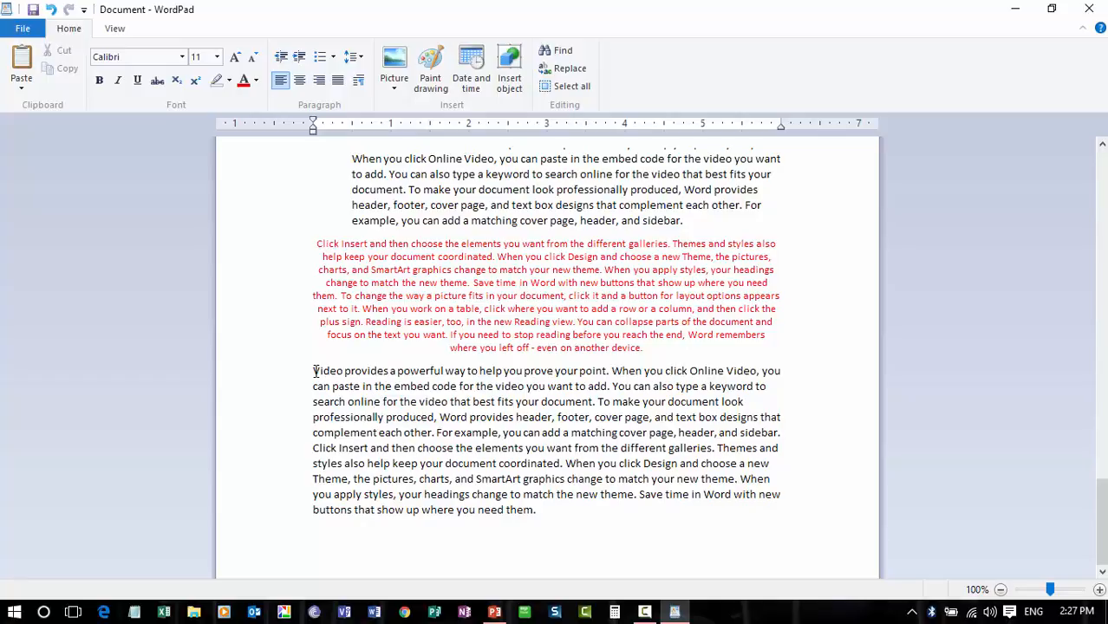
# Step: Set the line spacing of the last paragraph, below the centred red text, to 1.5 and clear the selection
pyautogui.moveTo(314, 371); pyautogui.dragTo(544, 511)
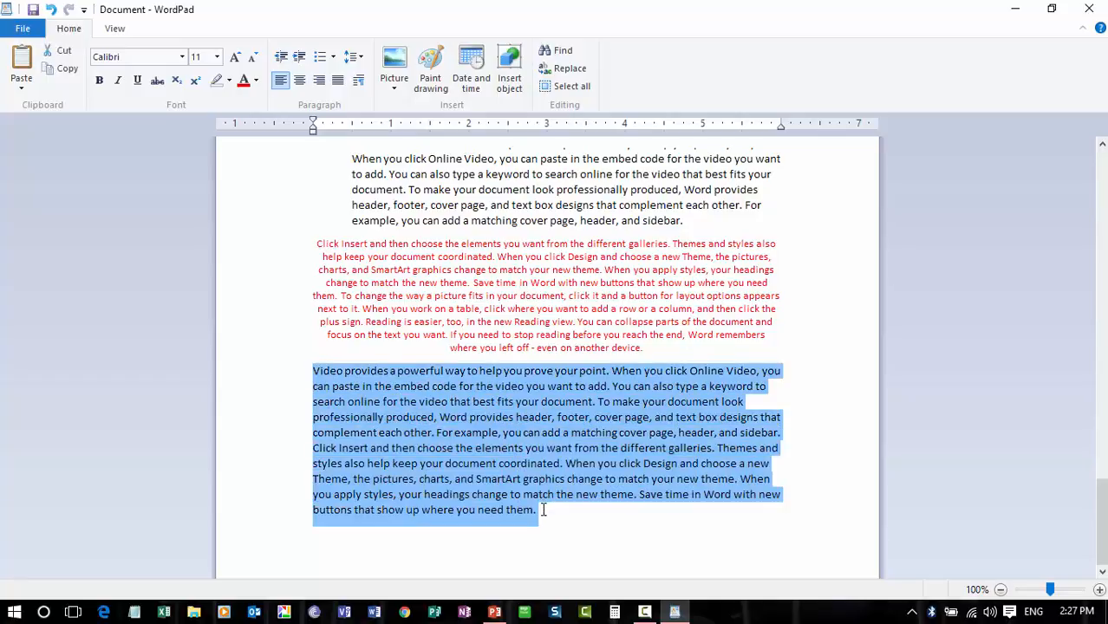
pyautogui.click(352, 57)
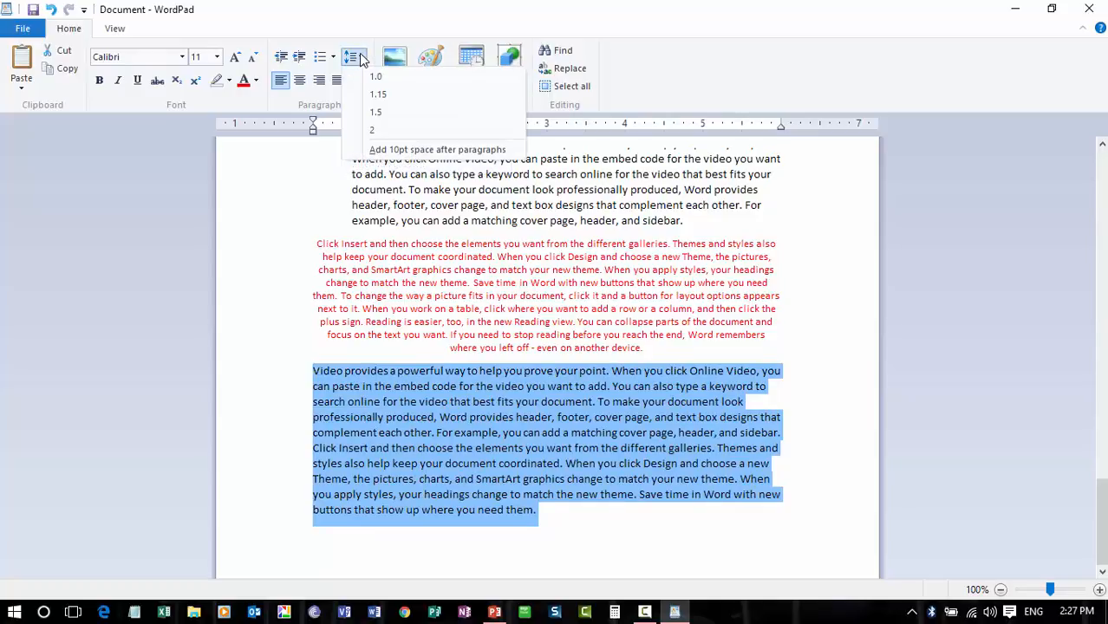
pyautogui.click(377, 114)
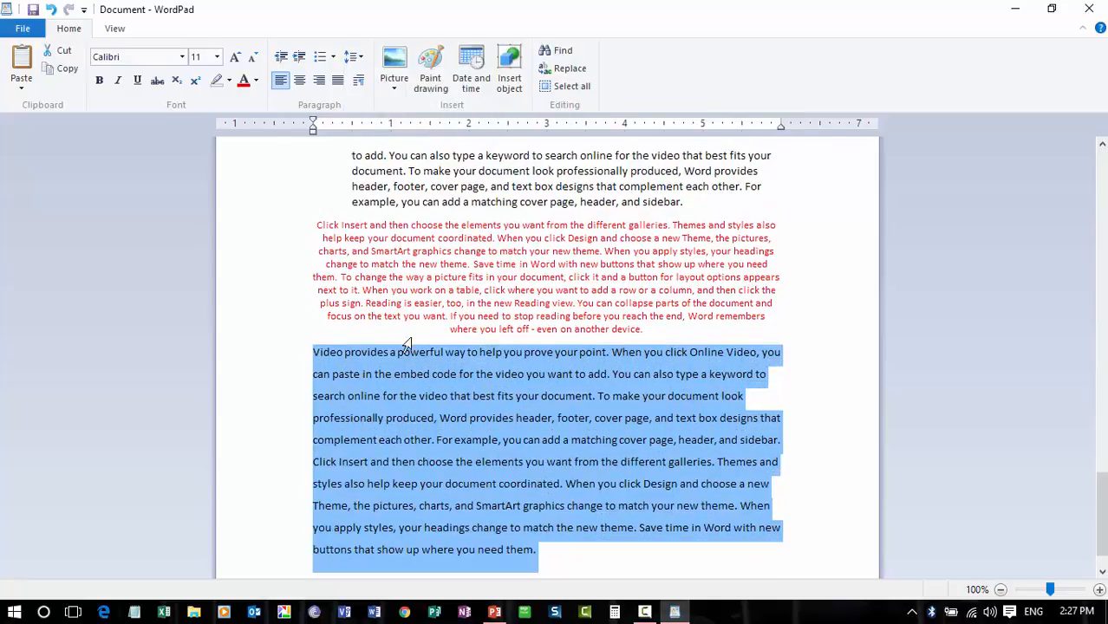
pyautogui.click(418, 377)
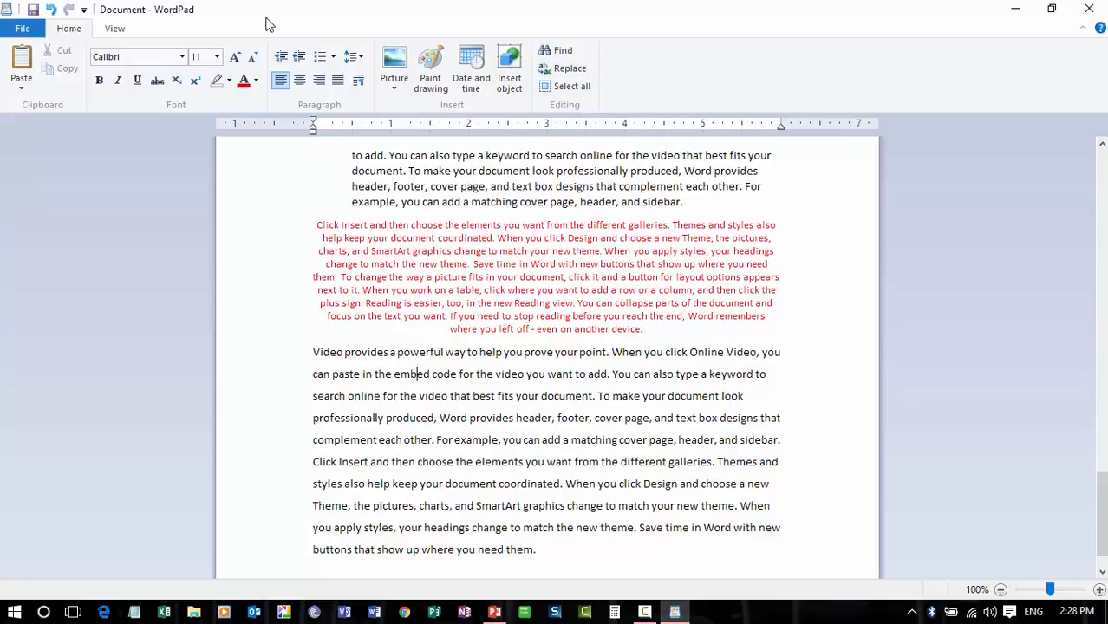
# Step: Zoom the document out in two increments to 80% and zoom back in to 100%
pyautogui.click(117, 30)
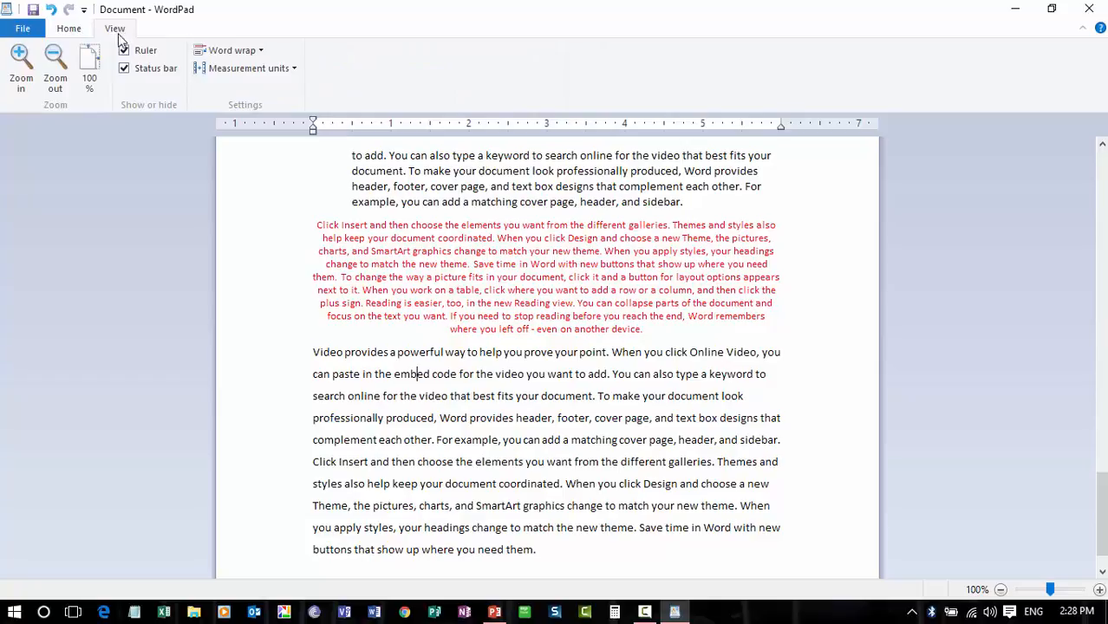
pyautogui.click(56, 66)
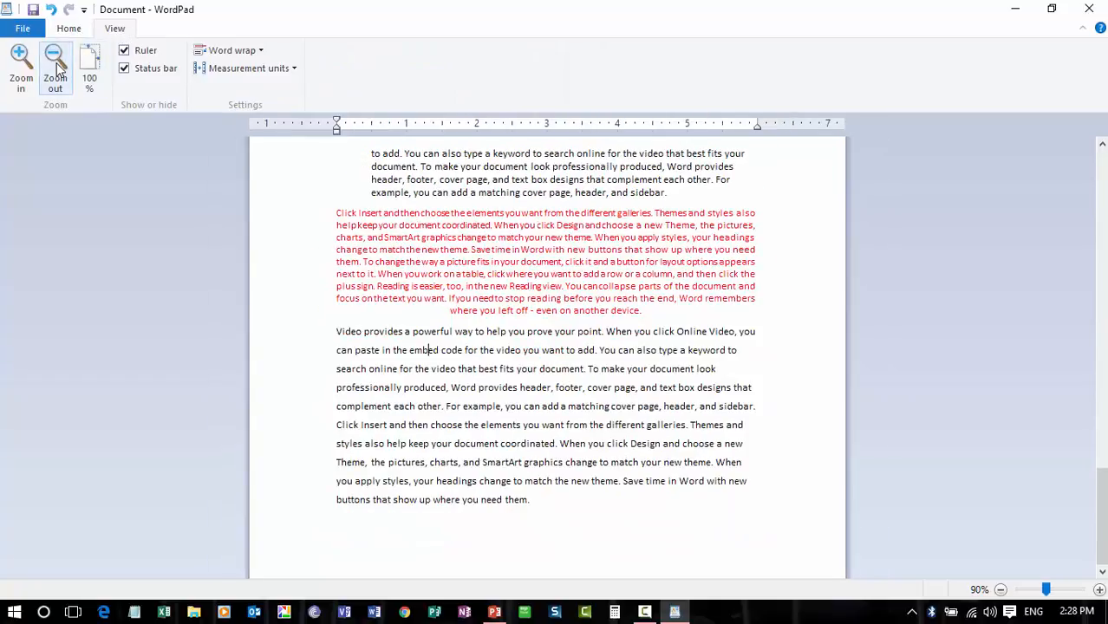
pyautogui.click(55, 68)
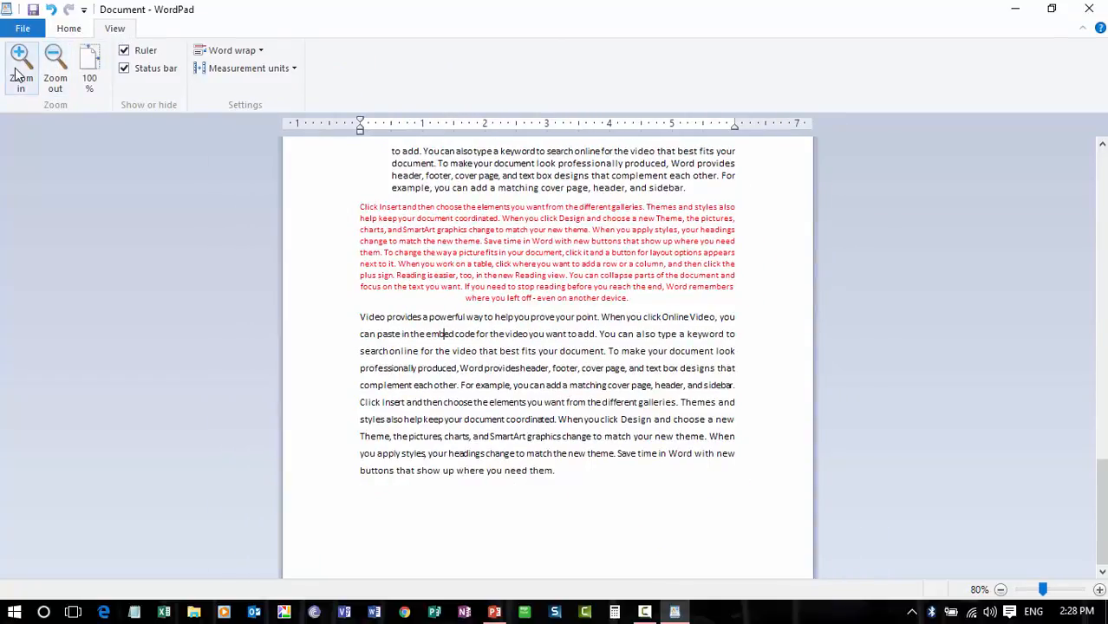
pyautogui.click(18, 75)
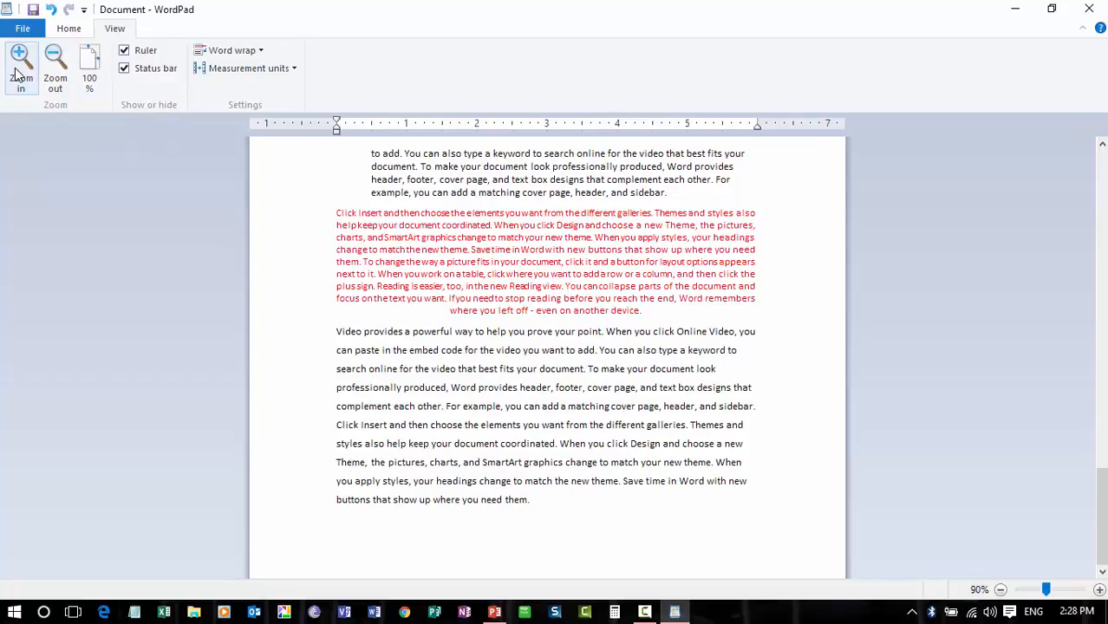
pyautogui.click(18, 75)
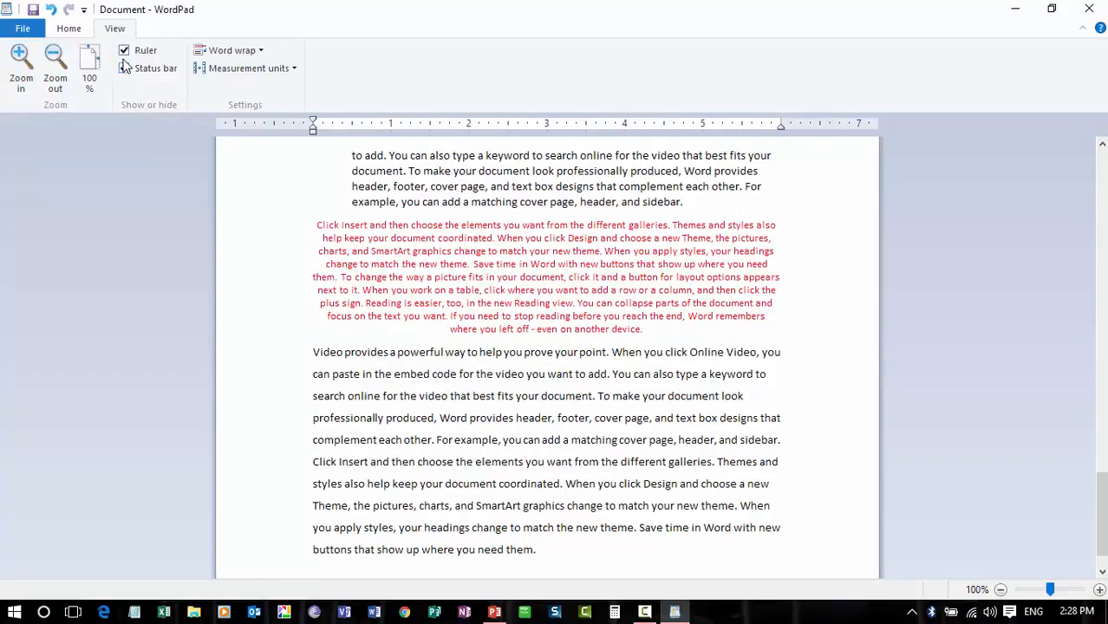
# Step: Hide the ruler above the document and show it again
pyautogui.click(124, 52)
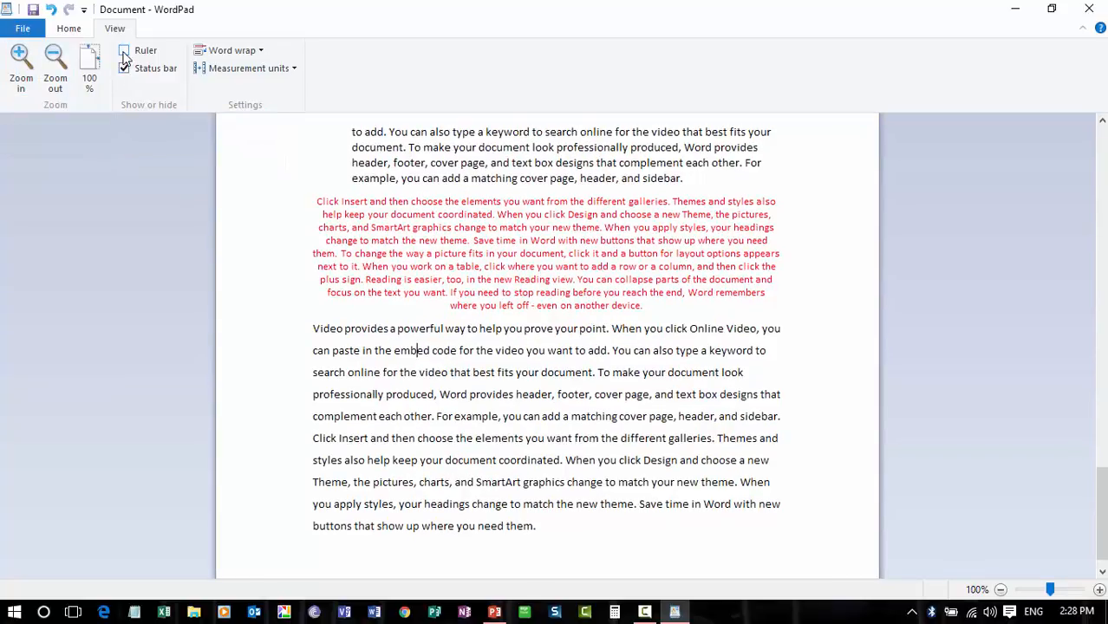
pyautogui.click(124, 52)
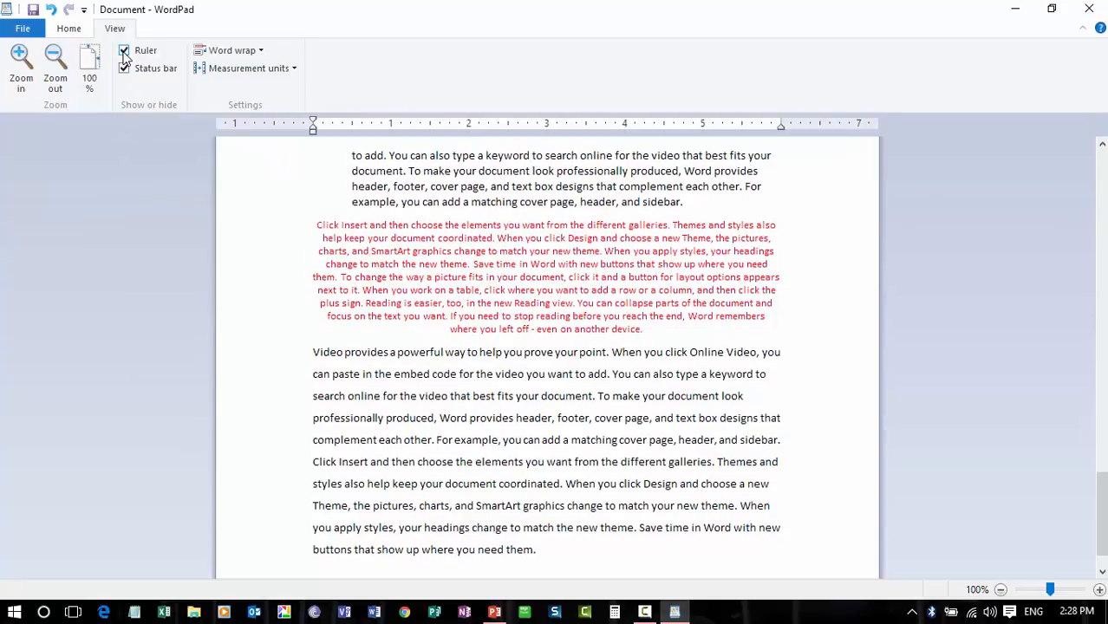